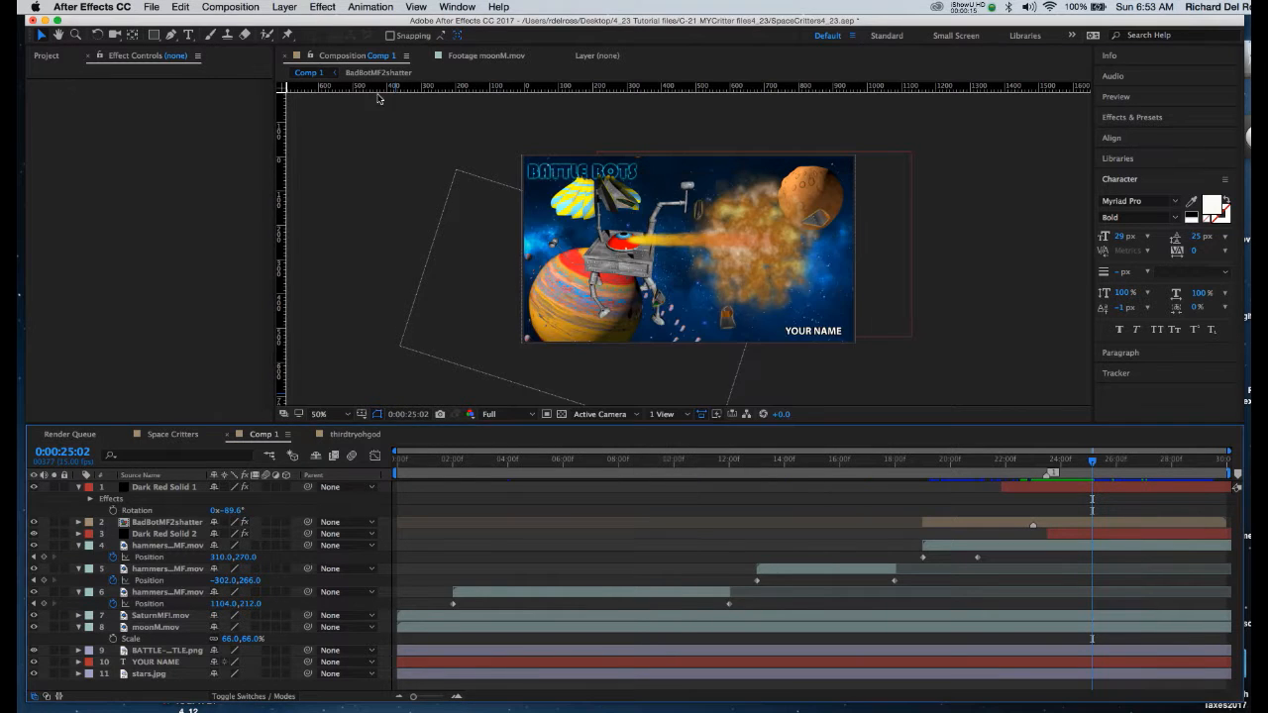
Add a new black solid layer to Comp 1 at the full 960 x 540 px composition size.
{"action": "left_click", "coordinate": [294, 8]}
{"action": "mouse_move", "coordinate": [308, 24]}
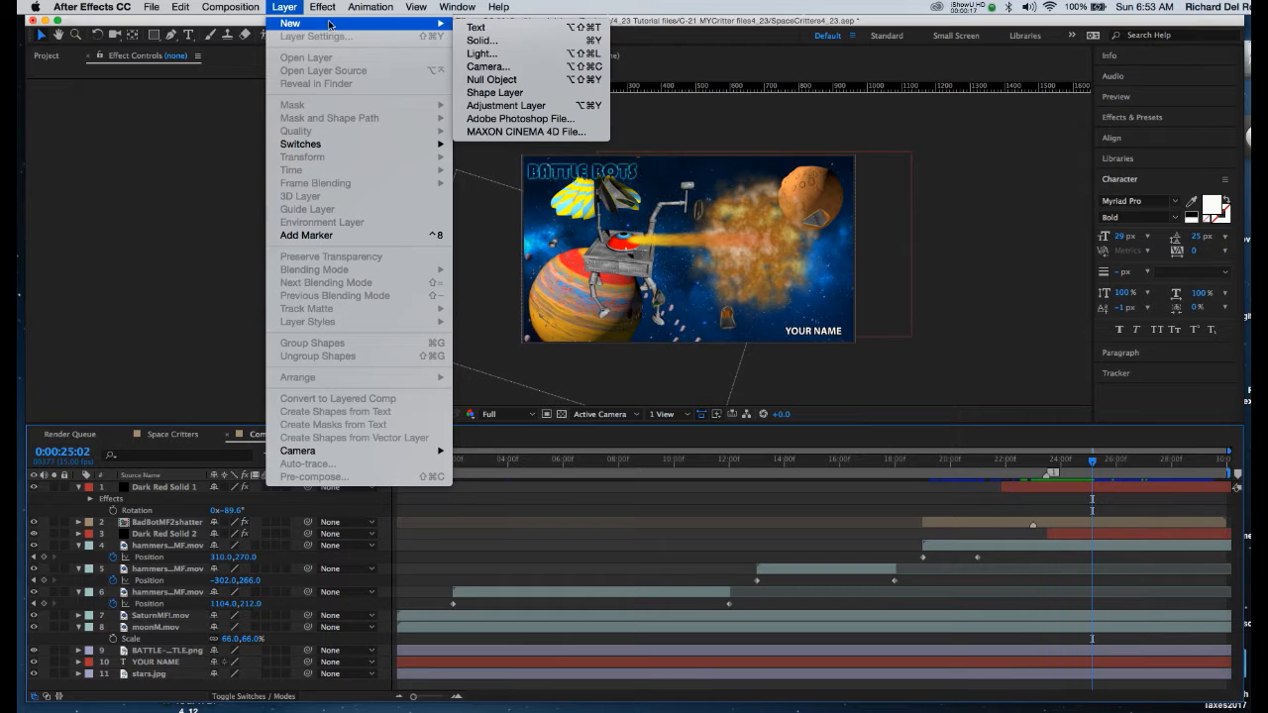
{"action": "left_click", "coordinate": [555, 45]}
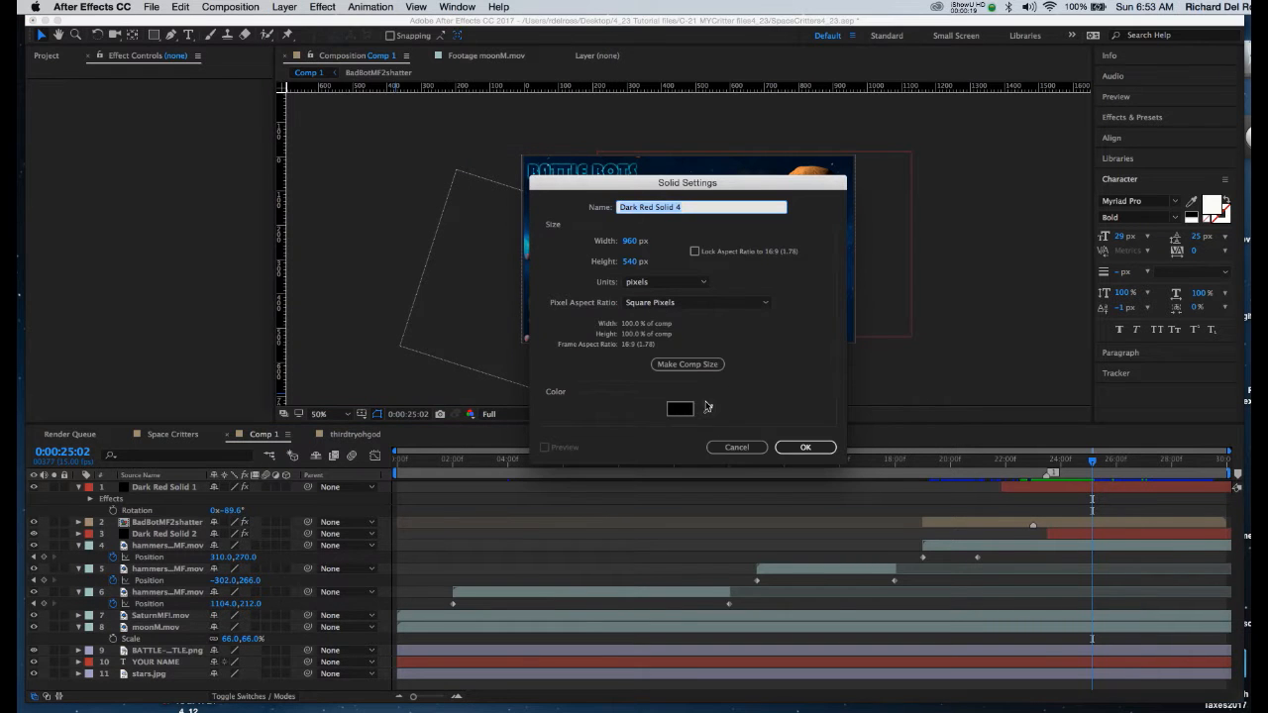
{"action": "left_click", "coordinate": [787, 450]}
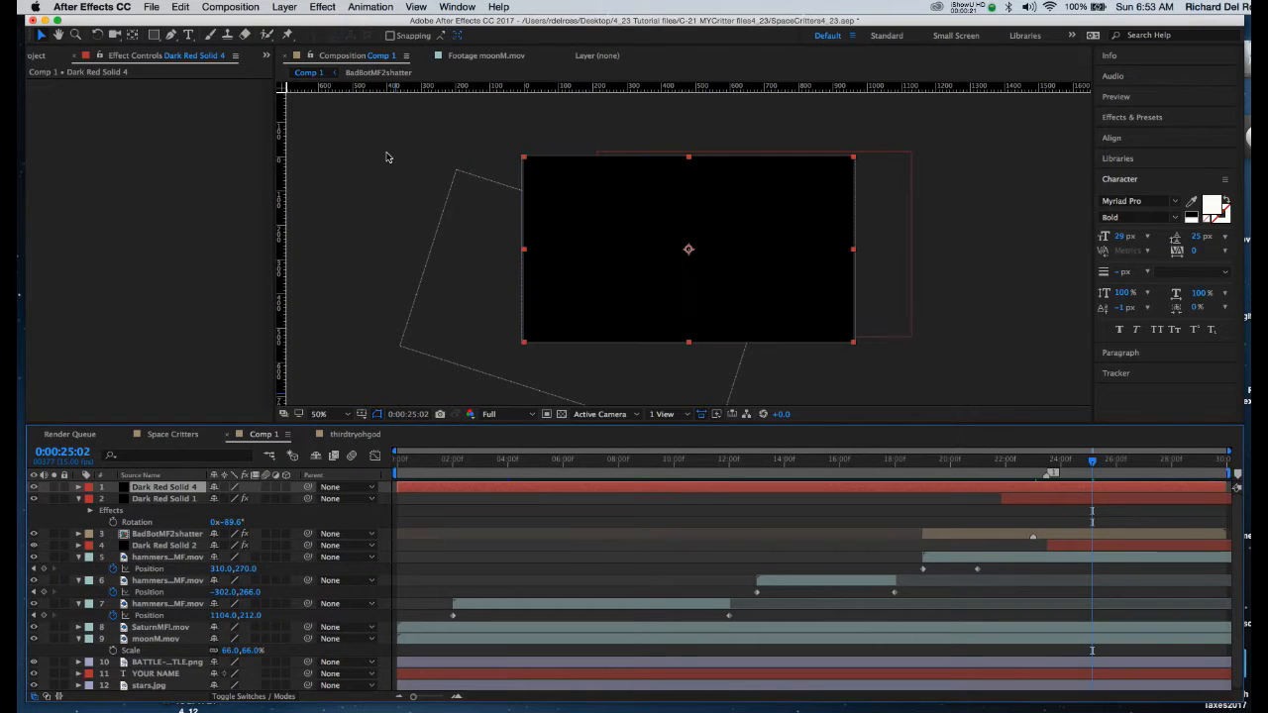
Apply the CC Particle Systems II simulation effect to the new solid.
{"action": "left_click", "coordinate": [324, 7]}
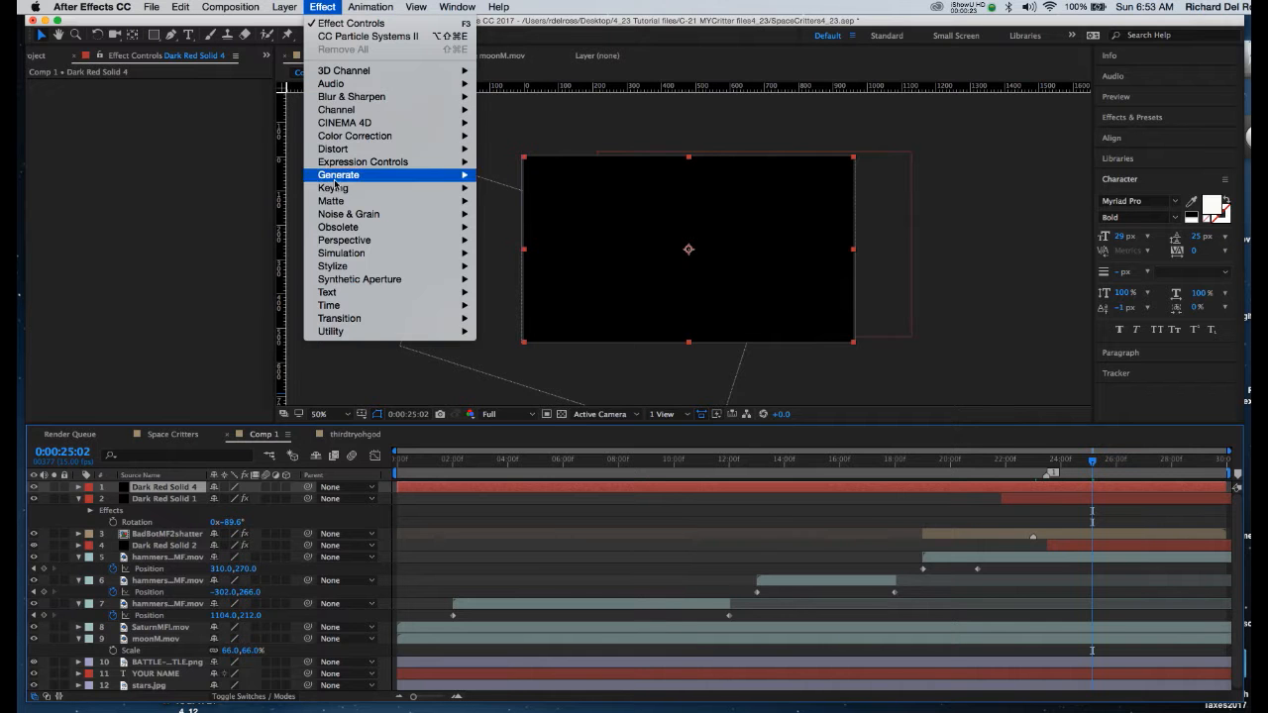
{"action": "mouse_move", "coordinate": [376, 257]}
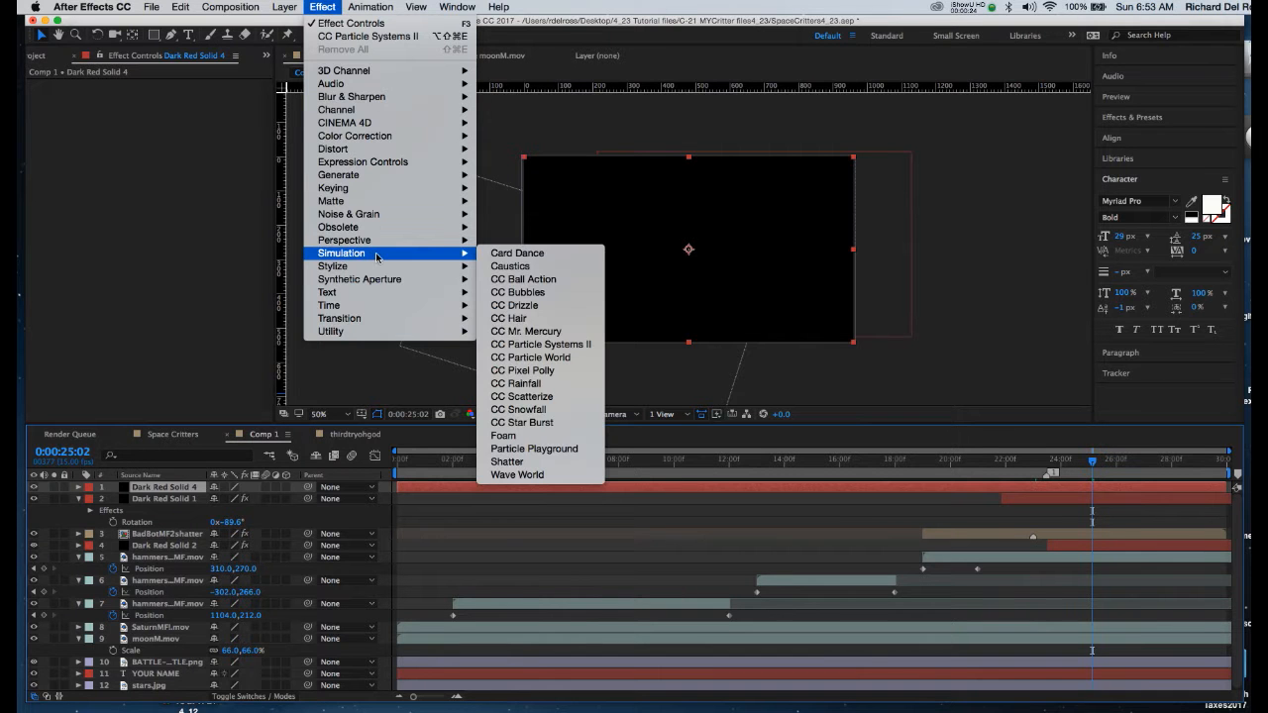
{"action": "left_click", "coordinate": [581, 346]}
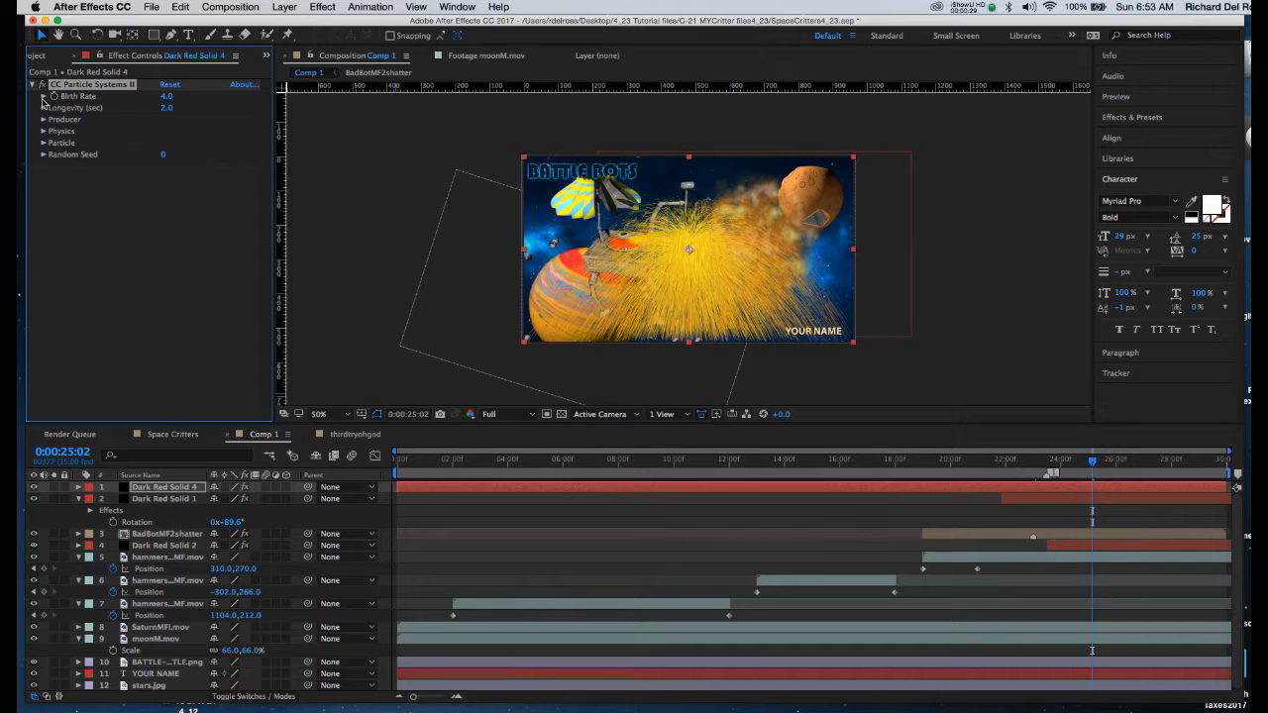
Set the particle effect's physics Gravity to 0.
{"action": "left_click", "coordinate": [43, 130]}
{"action": "left_click", "coordinate": [168, 179]}
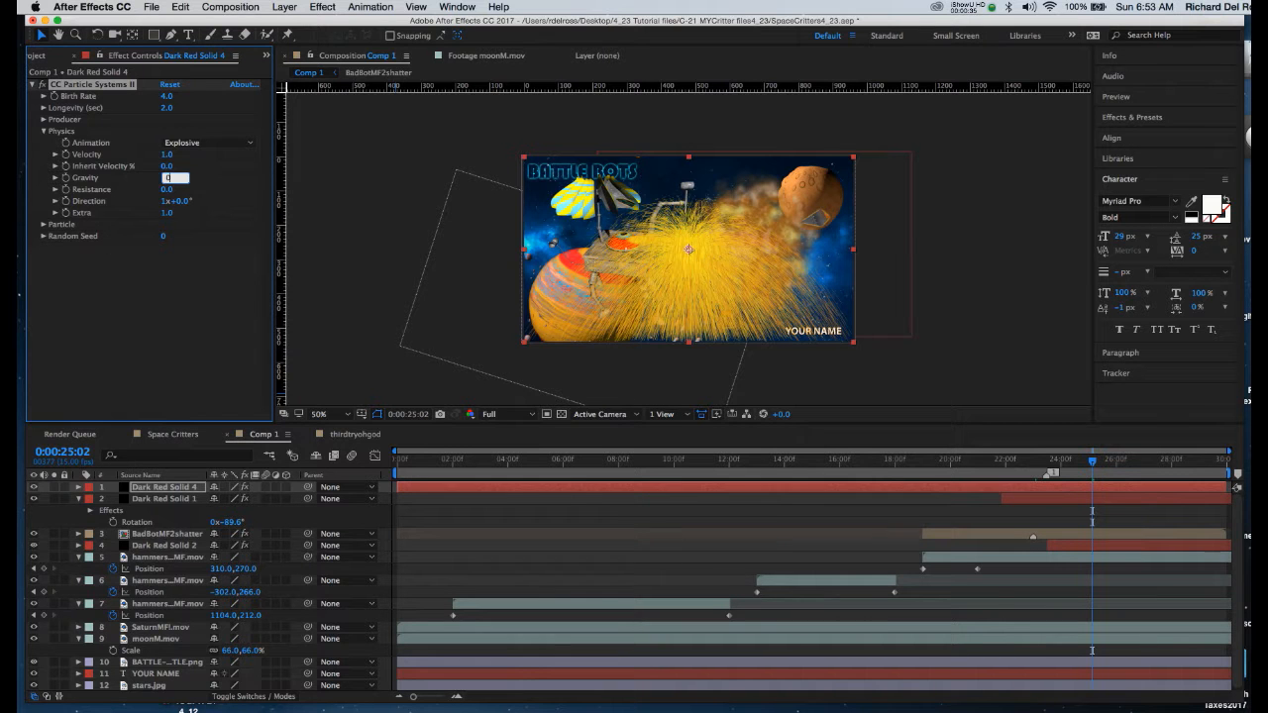
{"action": "type", "text": "0"}
{"action": "key", "text": "Return"}
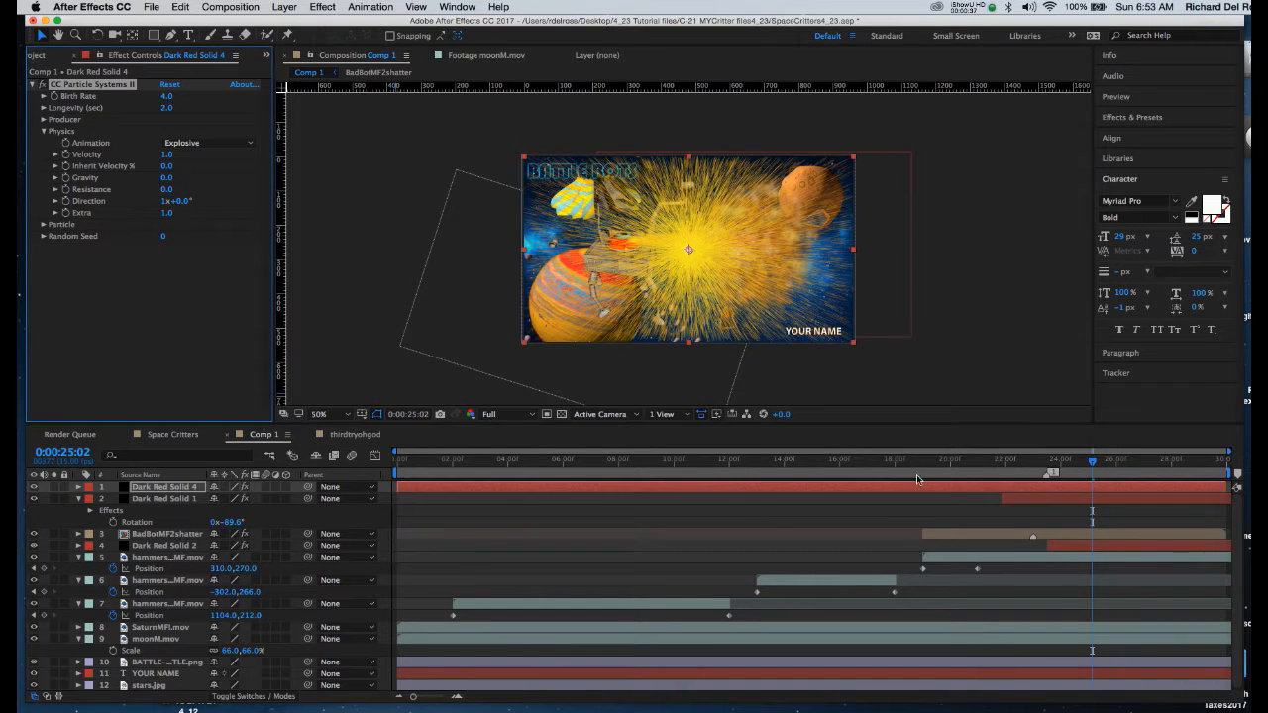
Shift the particle solid in time so it starts at the explosion, around 23 seconds, and raise its Resistance to 15.5.
{"action": "left_click_drag", "start_coordinate": [414, 487], "coordinate": [1067, 476]}
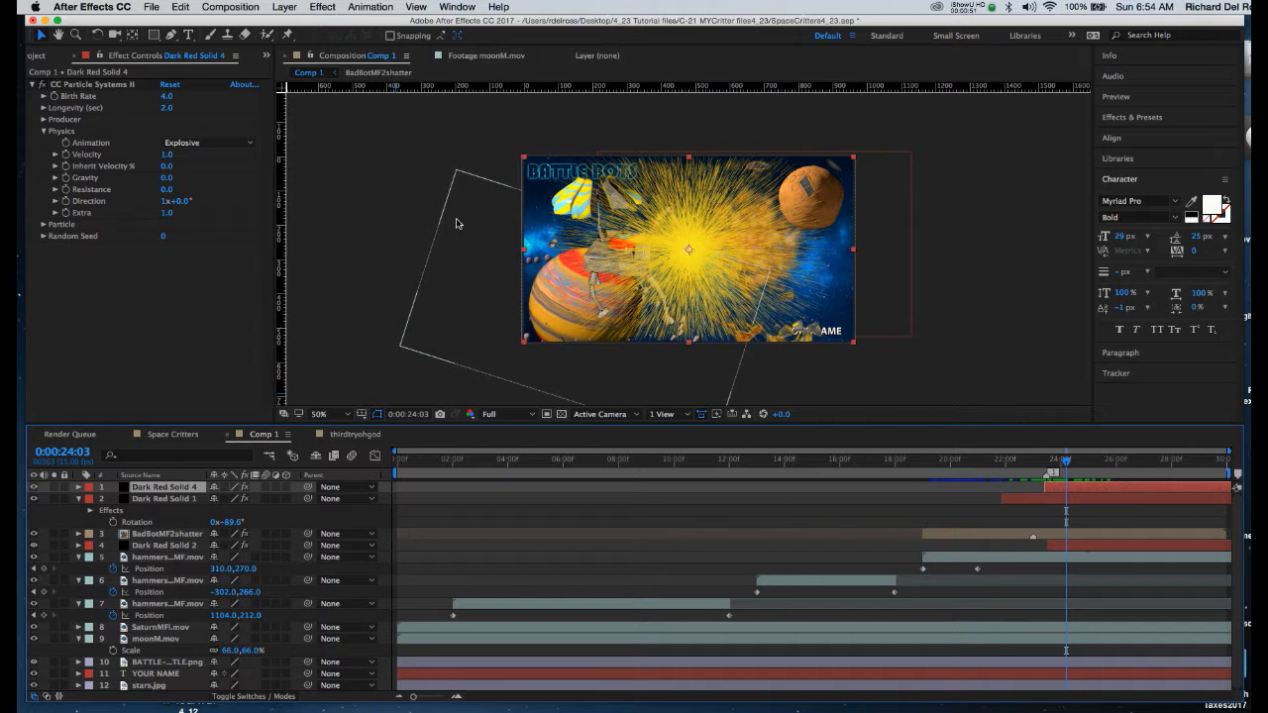
{"action": "left_click_drag", "start_coordinate": [165, 191], "coordinate": [280, 199]}
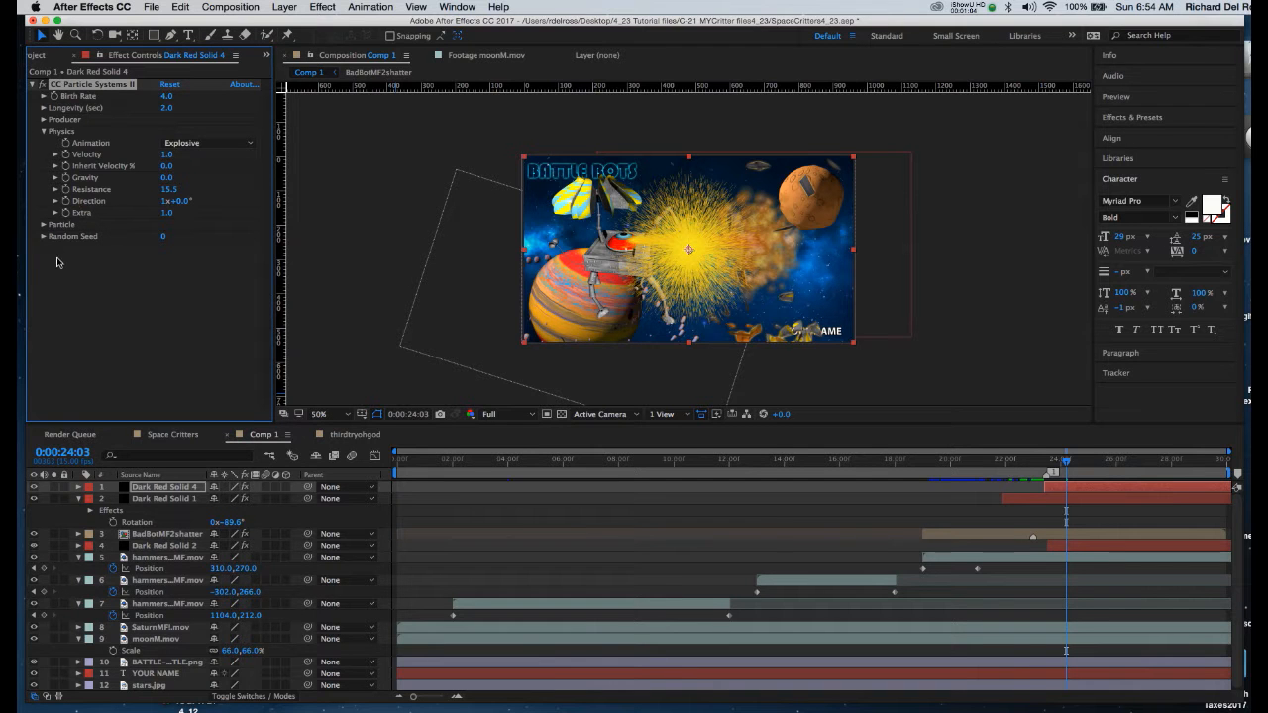
Change the particle type to Shaded&Faded Sphere, with Birth Size 0.78 and Death Size 1.06.
{"action": "left_click", "coordinate": [43, 226]}
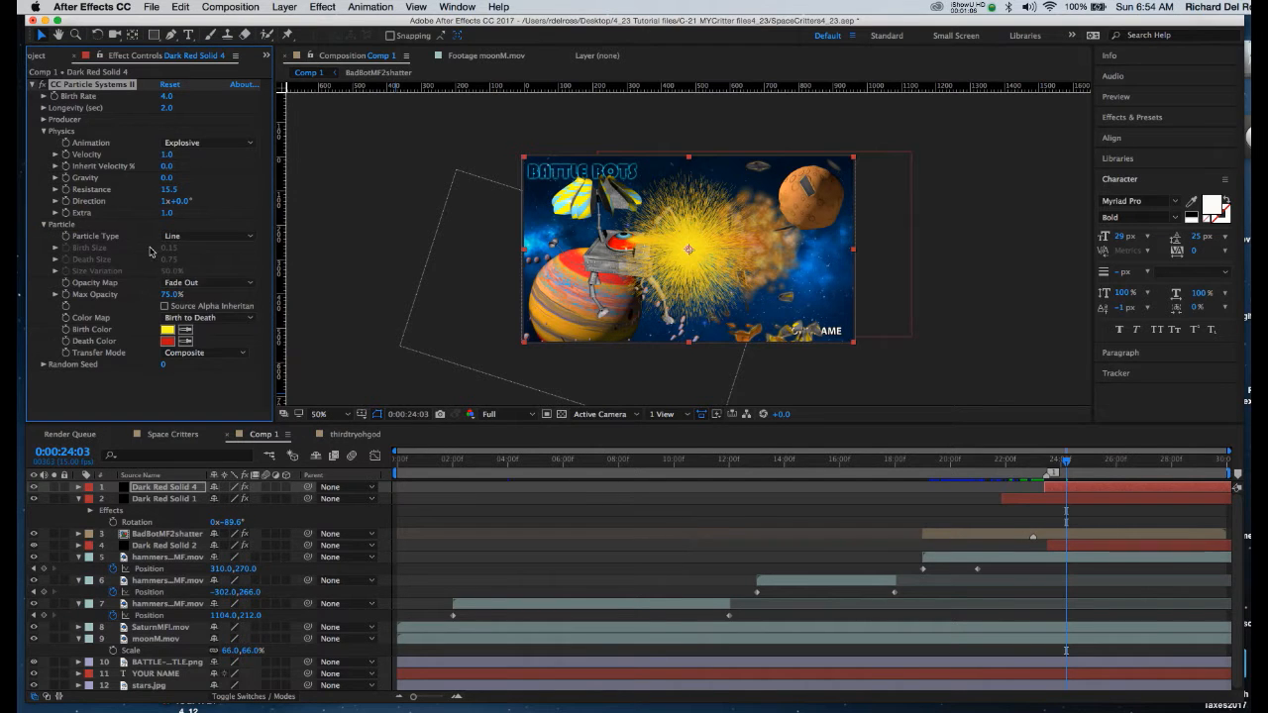
{"action": "left_click", "coordinate": [216, 238]}
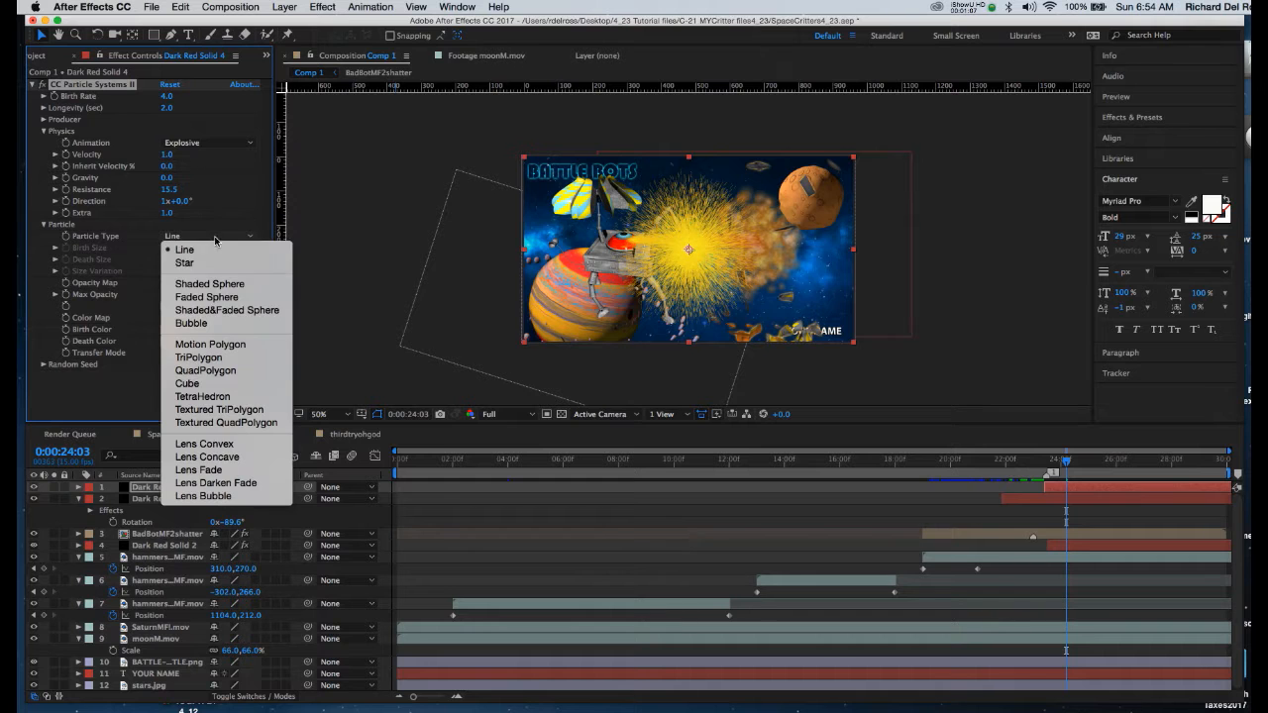
{"action": "left_click", "coordinate": [254, 313]}
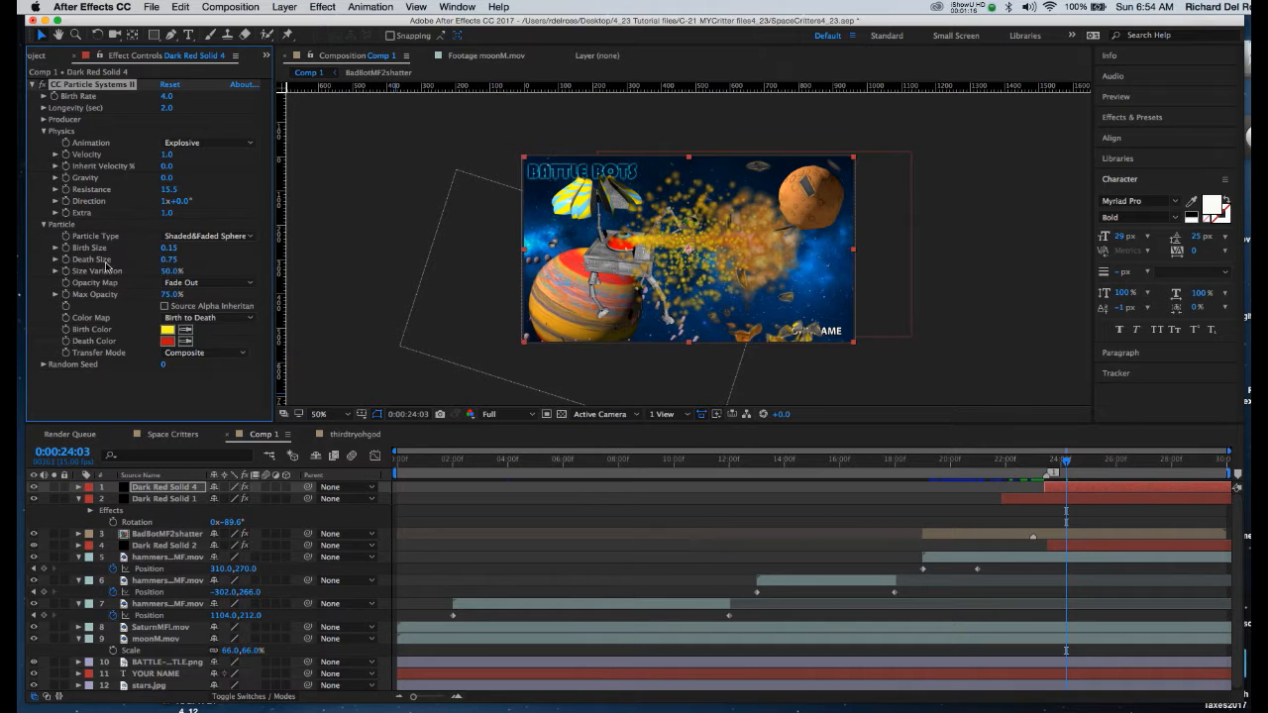
{"action": "mouse_move", "coordinate": [173, 249]}
{"action": "left_mouse_down"}
{"action": "mouse_move", "coordinate": [204, 250]}
{"action": "mouse_move", "coordinate": [184, 260]}
{"action": "left_mouse_up"}
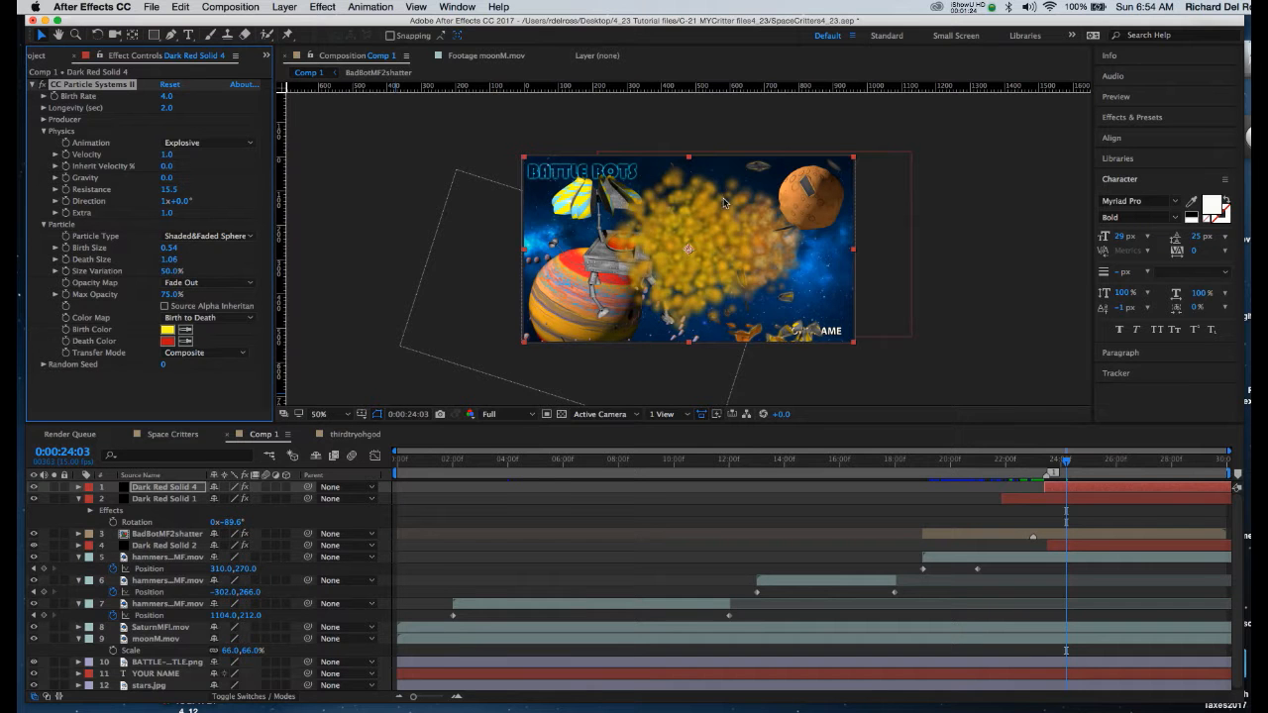
{"action": "left_click_drag", "start_coordinate": [165, 250], "coordinate": [189, 250]}
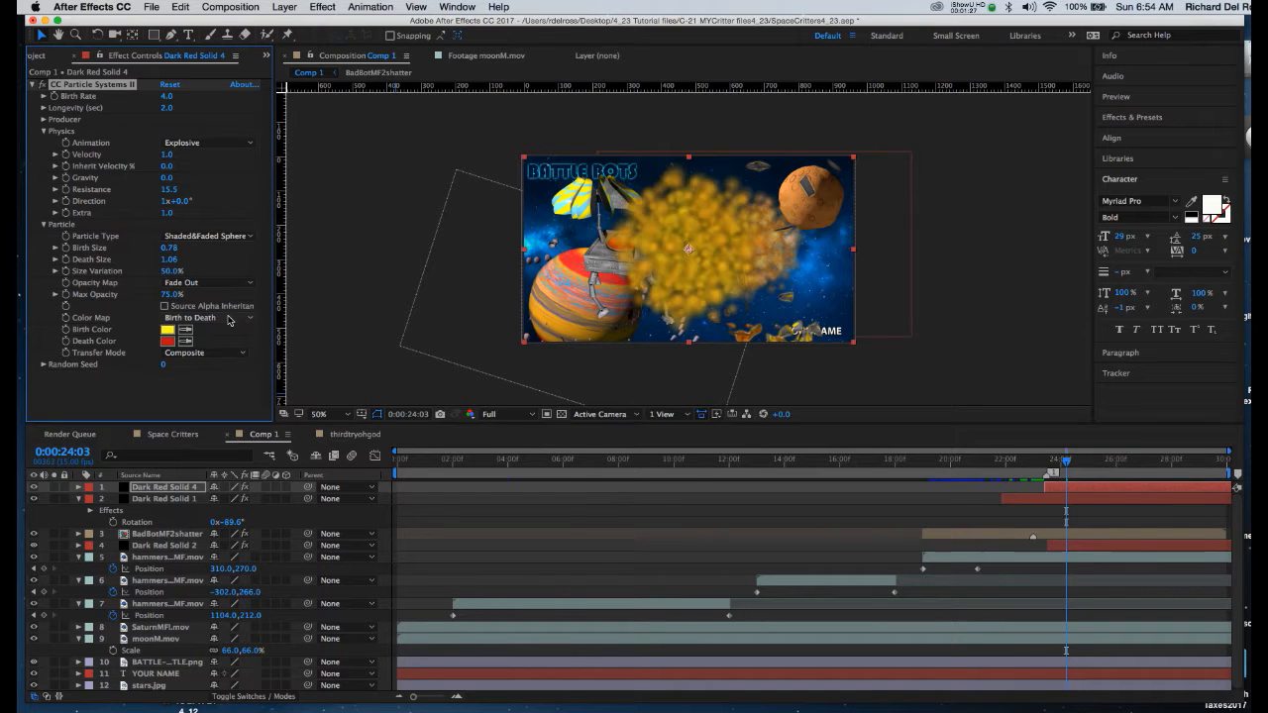
Collapse the particle settings and add the Fractal Noise effect to the same solid.
{"action": "left_click", "coordinate": [35, 85]}
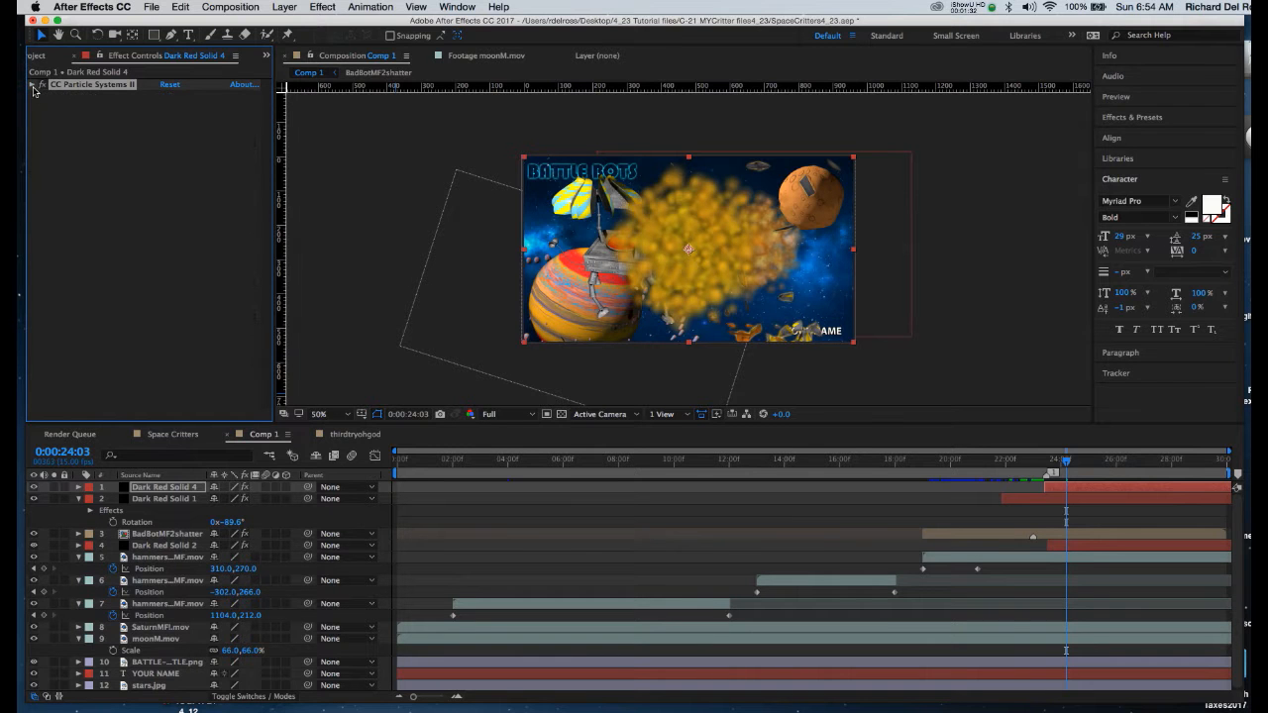
{"action": "left_click", "coordinate": [324, 7]}
{"action": "mouse_move", "coordinate": [400, 155]}
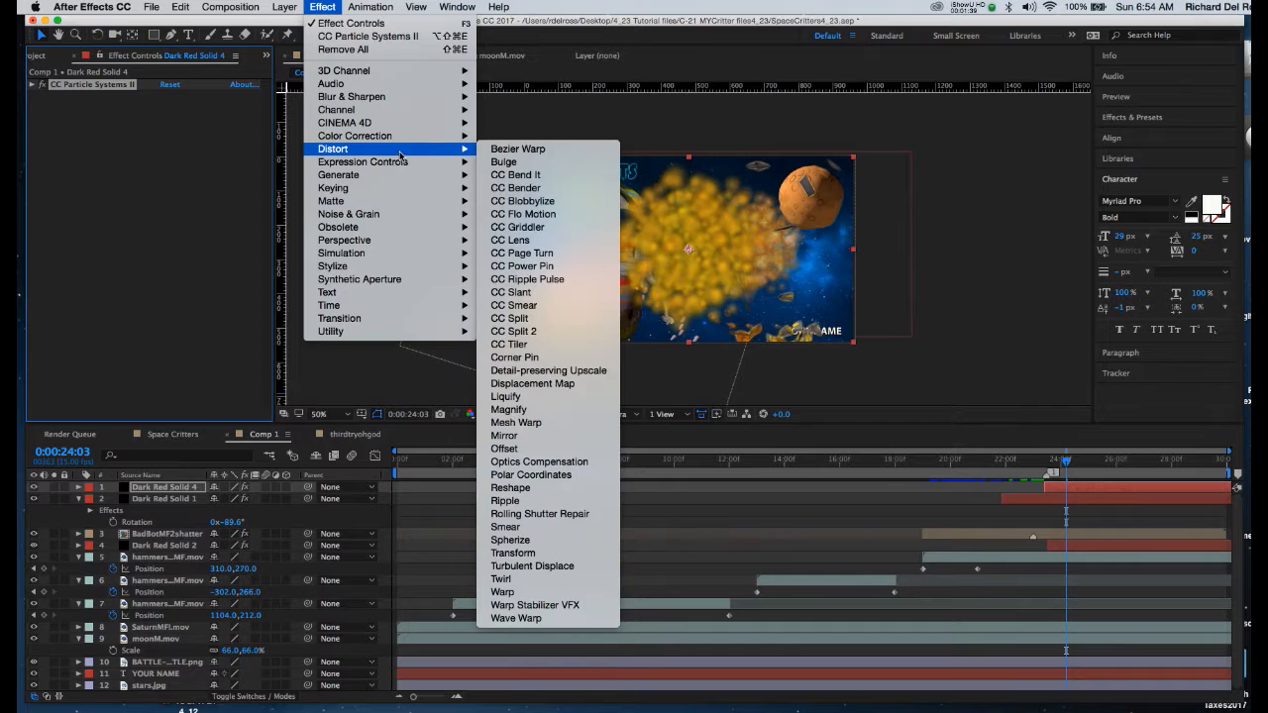
{"action": "mouse_move", "coordinate": [400, 129]}
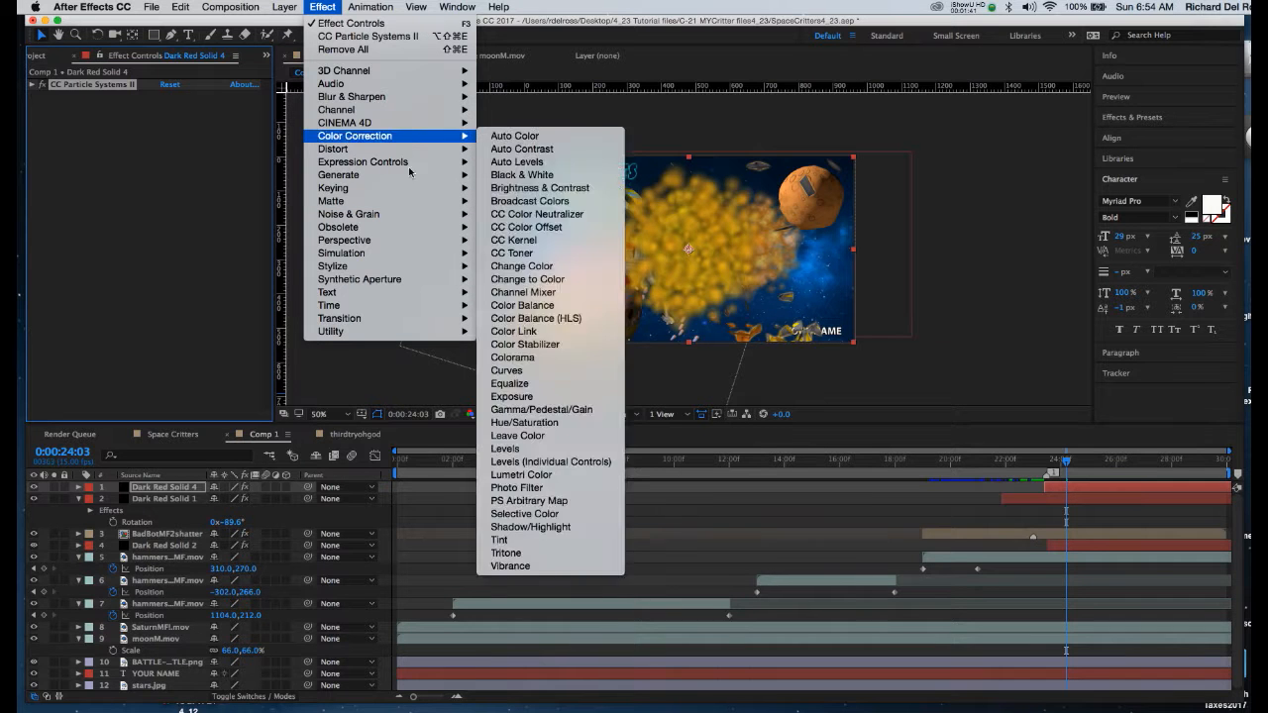
{"action": "mouse_move", "coordinate": [414, 217]}
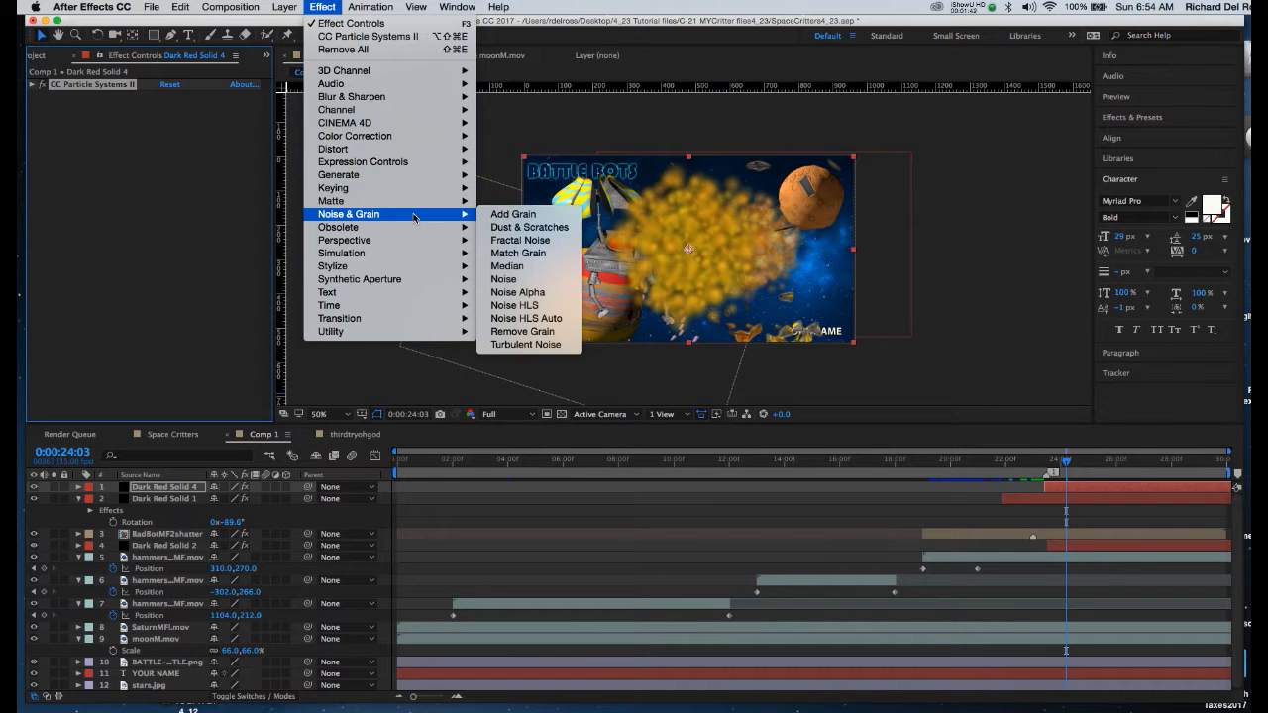
{"action": "left_click", "coordinate": [558, 245]}
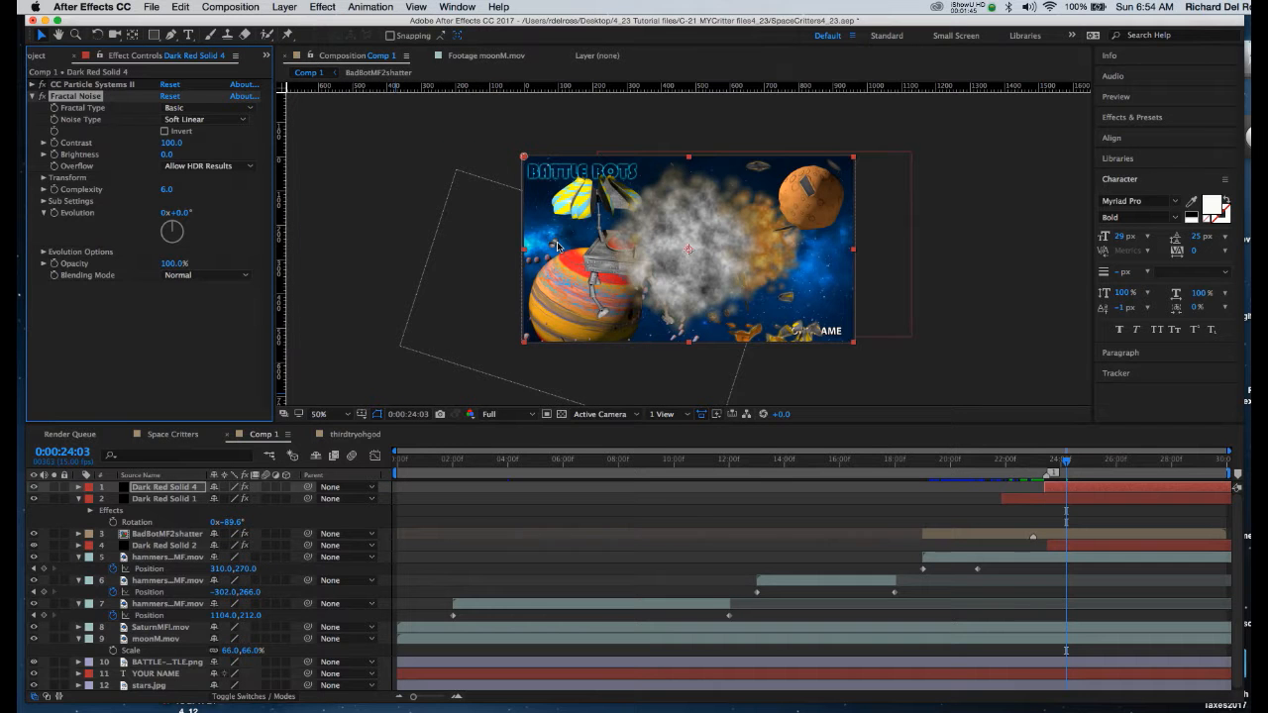
Shift the particle solid in time so the smoke begins at about 0:00:23:09, and check its timing against the shattering robot.
{"action": "mouse_move", "coordinate": [1066, 462]}
{"action": "left_mouse_down"}
{"action": "mouse_move", "coordinate": [1055, 468]}
{"action": "mouse_move", "coordinate": [1075, 471]}
{"action": "mouse_move", "coordinate": [1059, 474]}
{"action": "left_mouse_up"}
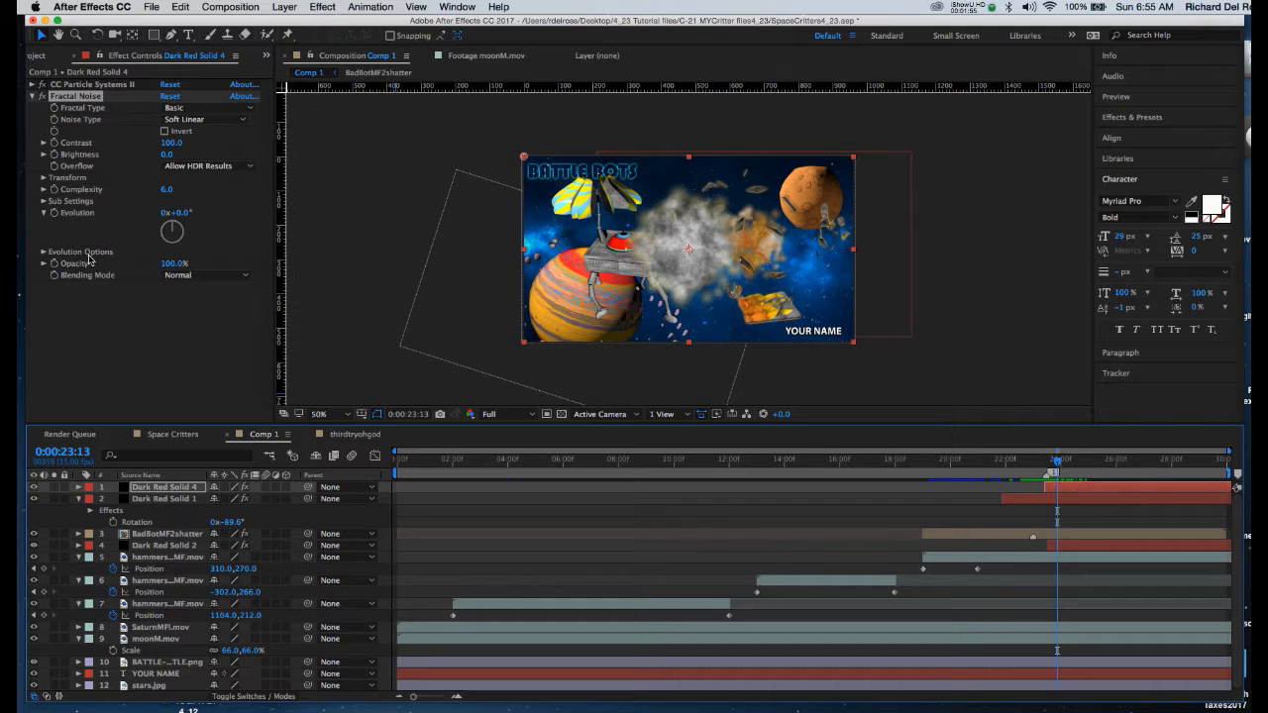
{"action": "left_click", "coordinate": [44, 252]}
{"action": "left_click", "coordinate": [44, 189]}
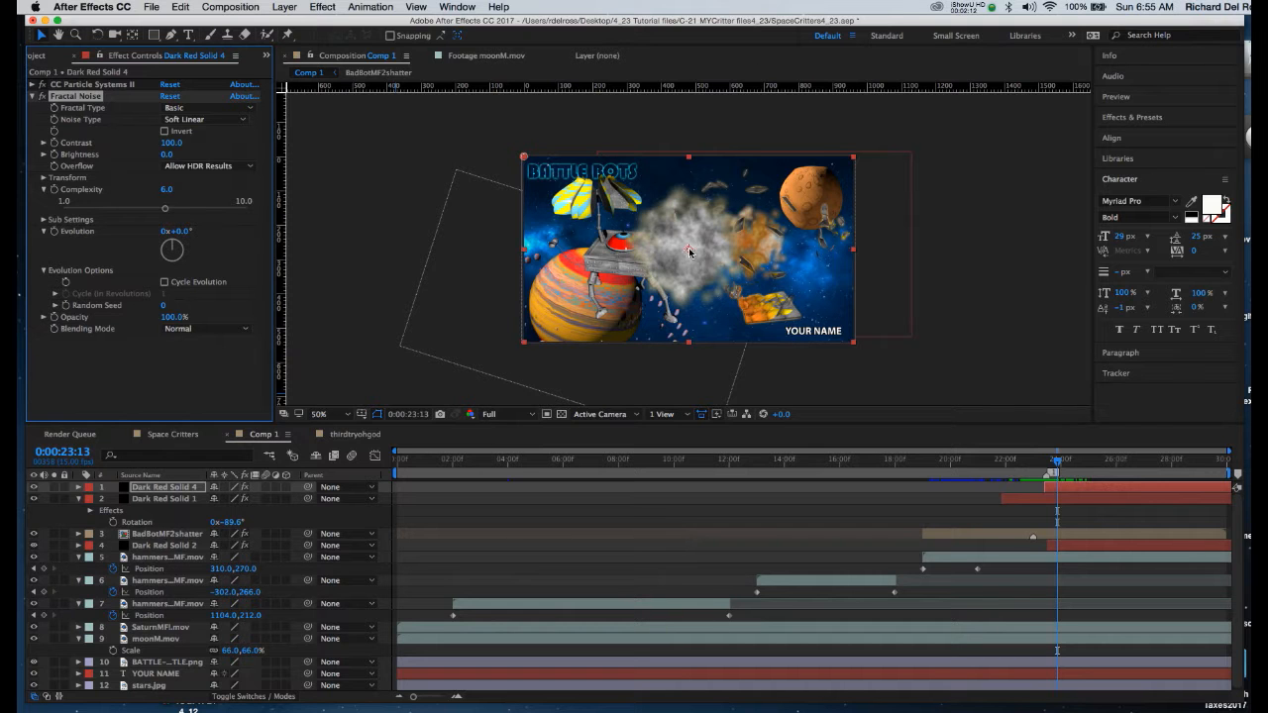
{"action": "left_click", "coordinate": [1085, 489]}
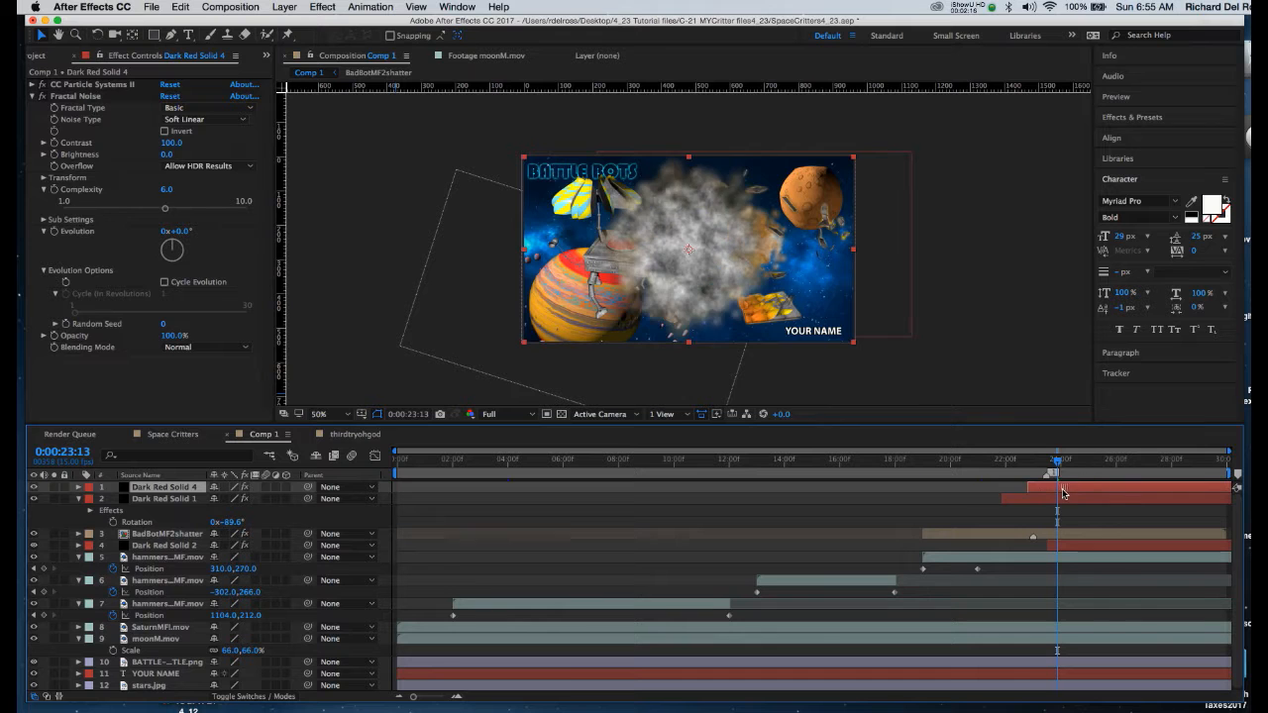
{"action": "left_click_drag", "start_coordinate": [1079, 488], "coordinate": [1086, 486]}
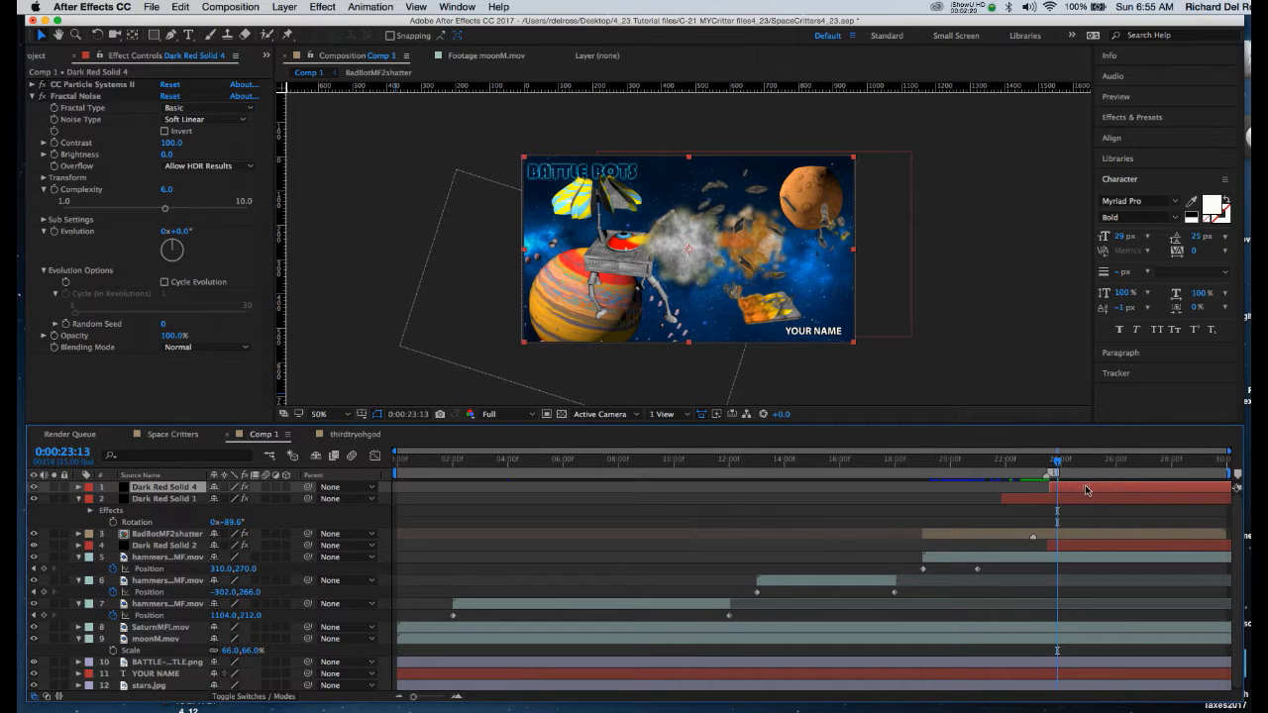
{"action": "left_click", "coordinate": [1054, 463]}
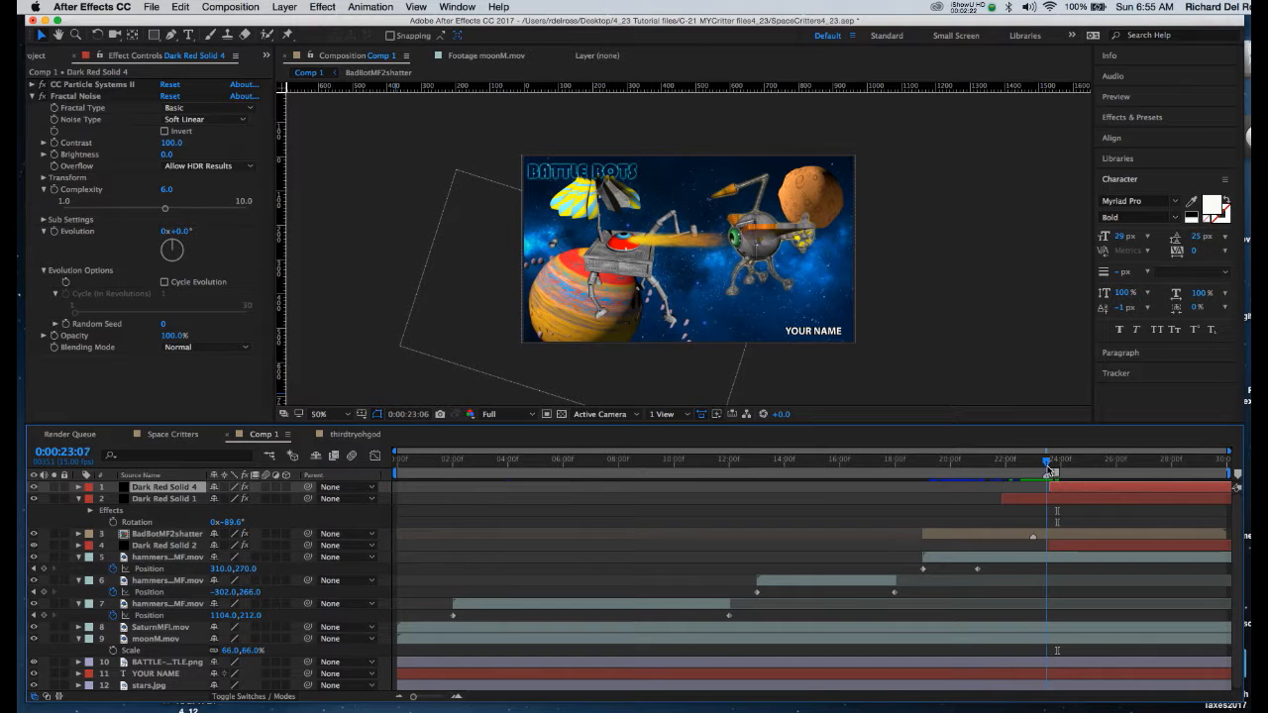
{"action": "left_click_drag", "start_coordinate": [1055, 463], "coordinate": [1073, 465]}
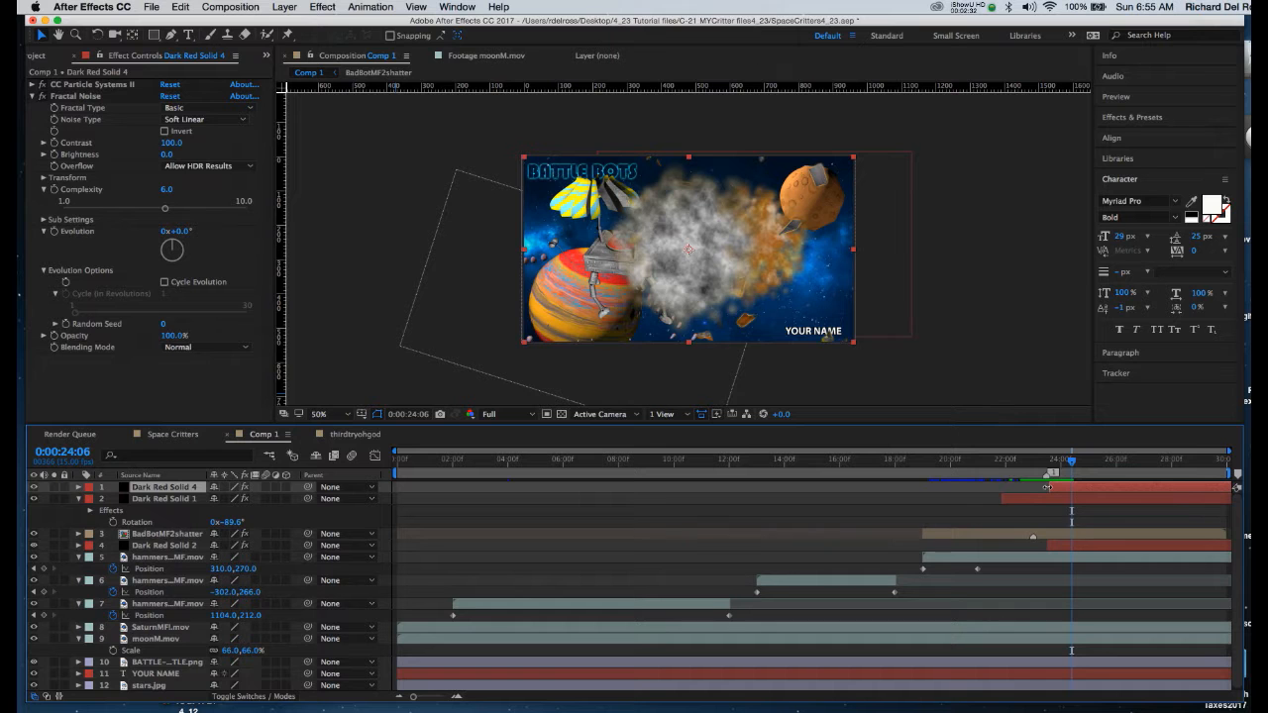
Keyframe the Fractal Noise Evolution from 0 revolutions at 0:00:23:09 to 10 revolutions at 0:00:27:09.
{"action": "left_click_drag", "start_coordinate": [1075, 464], "coordinate": [1053, 463]}
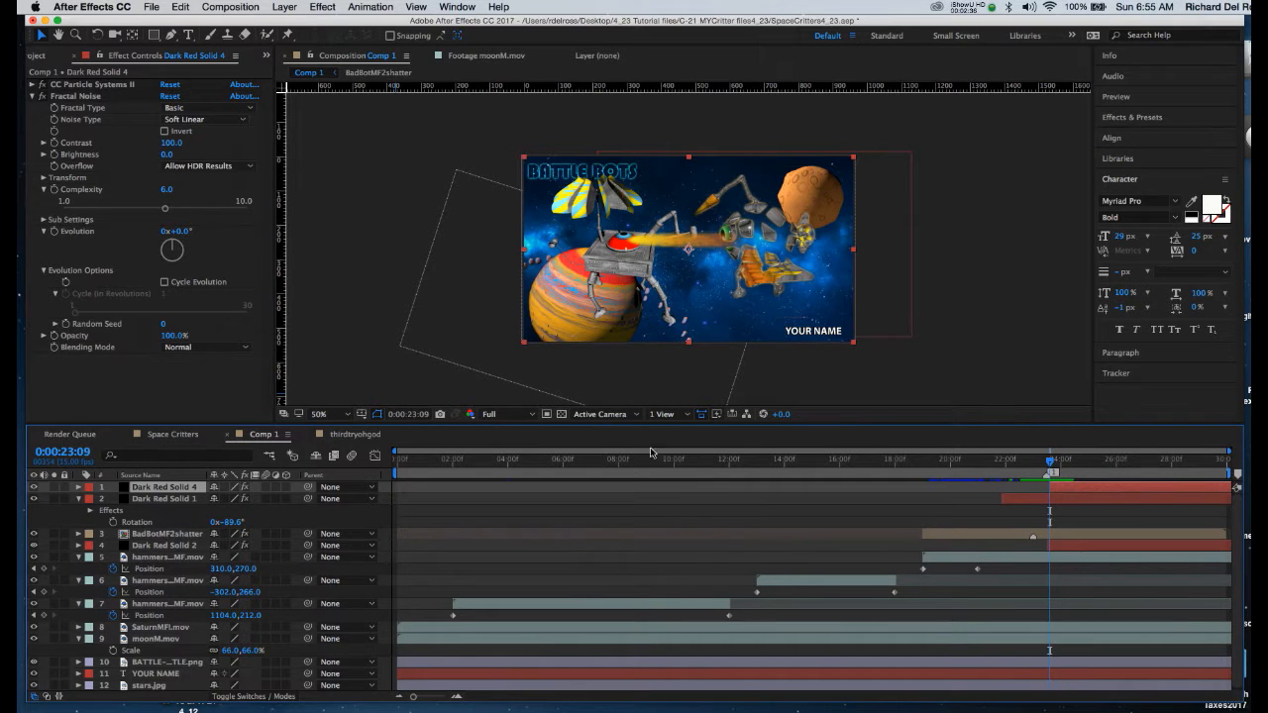
{"action": "left_click", "coordinate": [57, 232]}
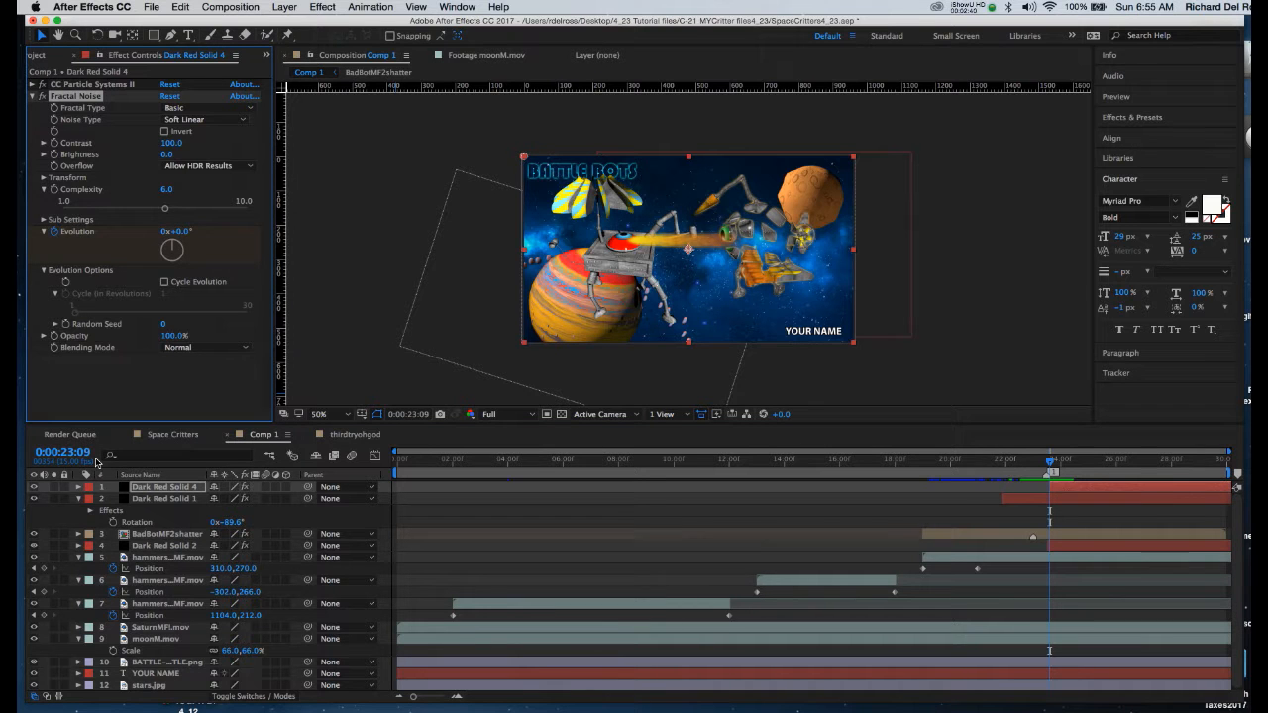
{"action": "left_click", "coordinate": [63, 452]}
{"action": "left_click", "coordinate": [73, 452]}
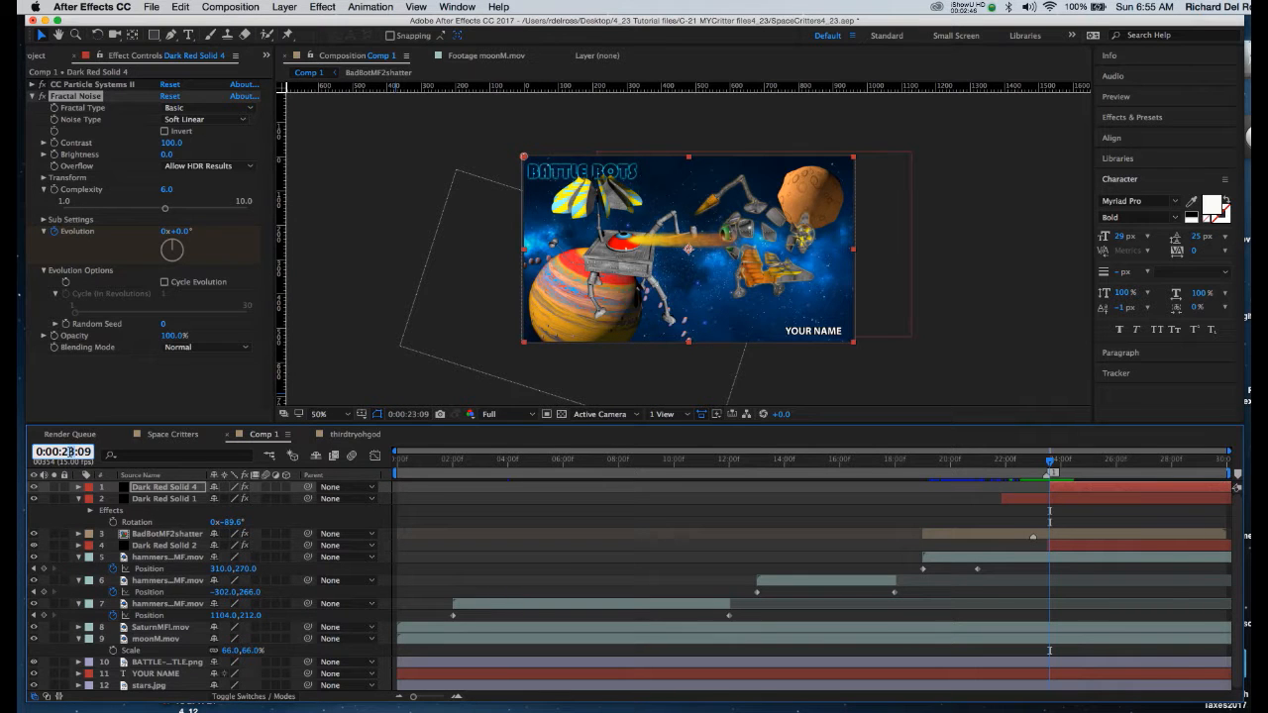
{"action": "key", "text": "Return"}
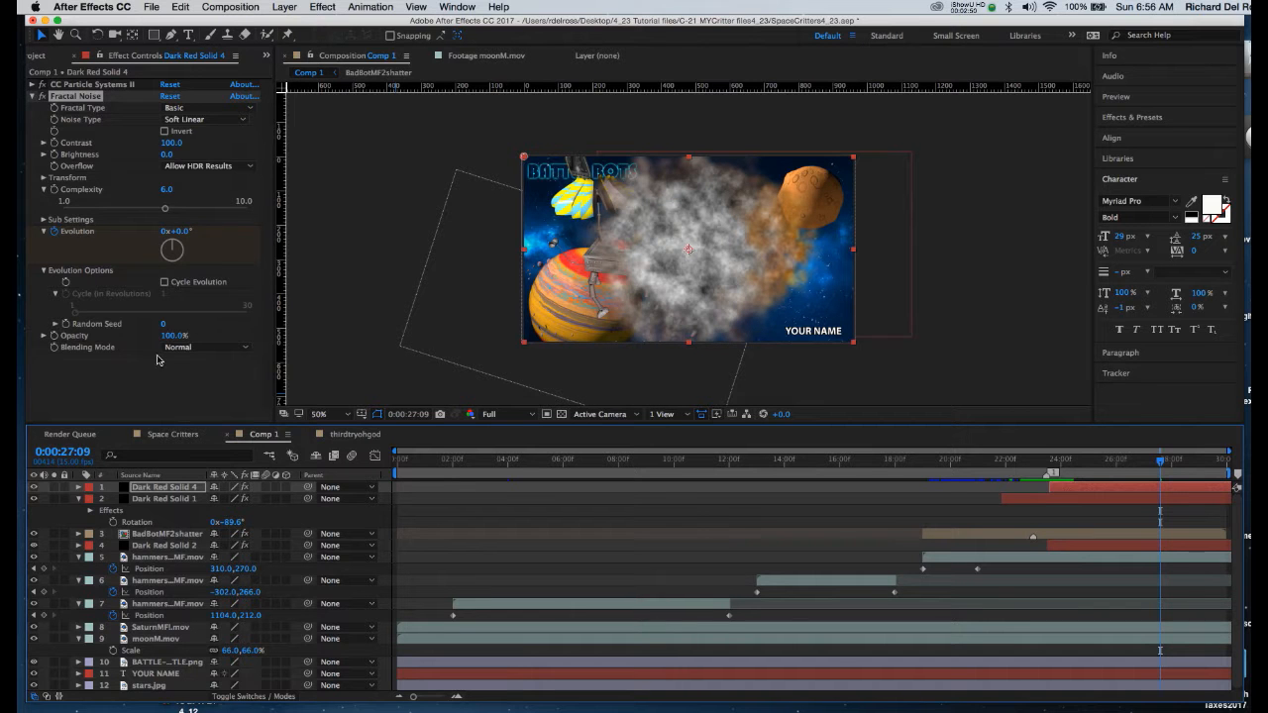
{"action": "left_click", "coordinate": [164, 234]}
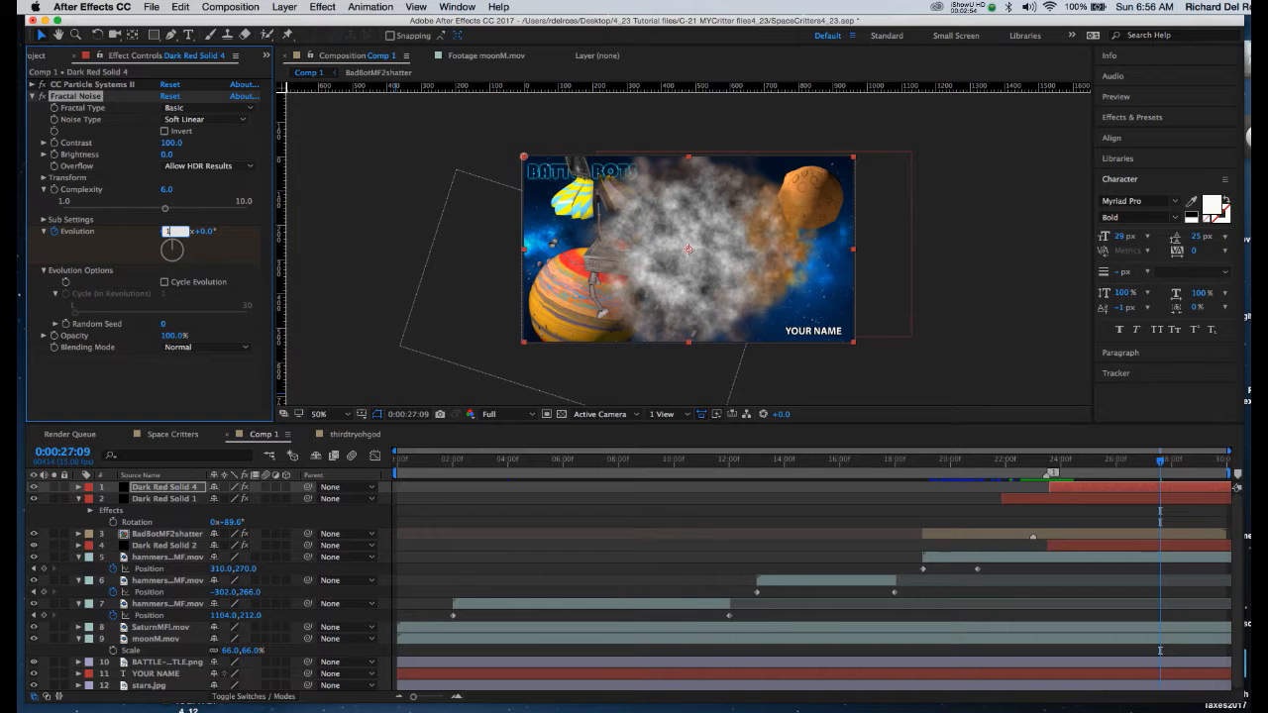
{"action": "key", "text": "Return"}
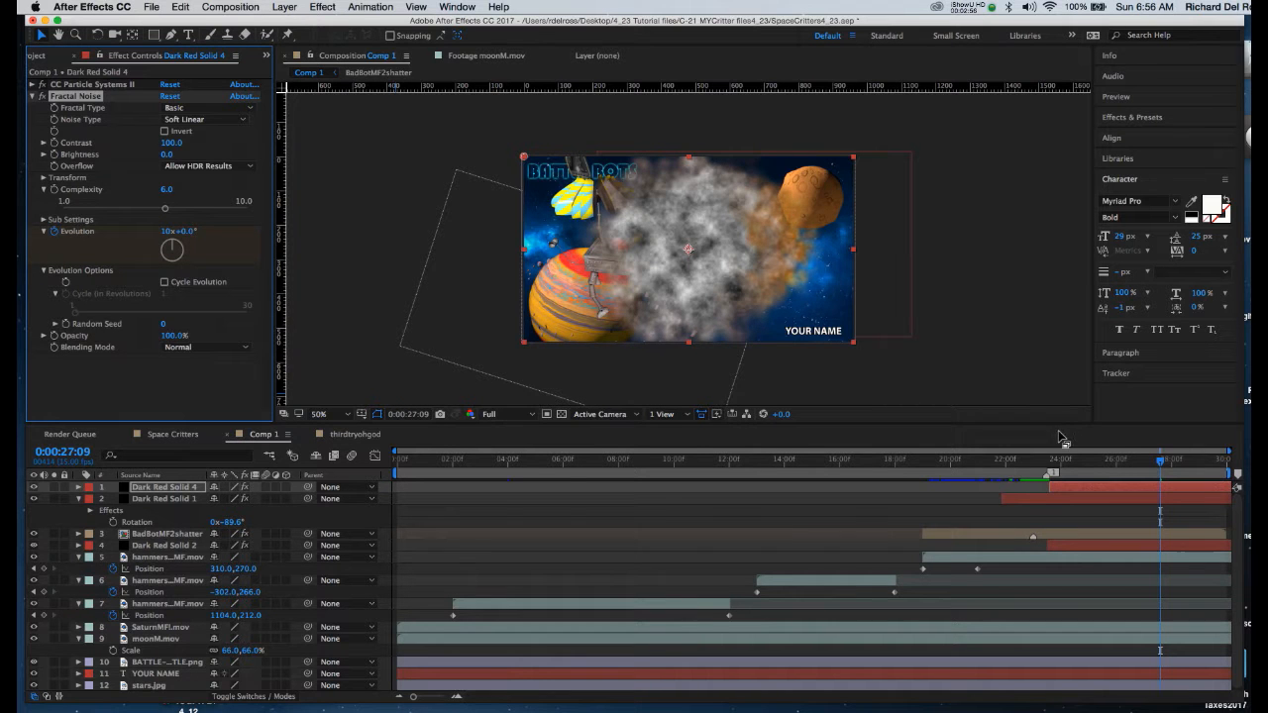
Preview the evolving smoke around 24 seconds and hide the Dark Red Solid 2 layer.
{"action": "left_click", "coordinate": [1052, 462]}
{"action": "left_click_drag", "start_coordinate": [1055, 468], "coordinate": [1066, 469]}
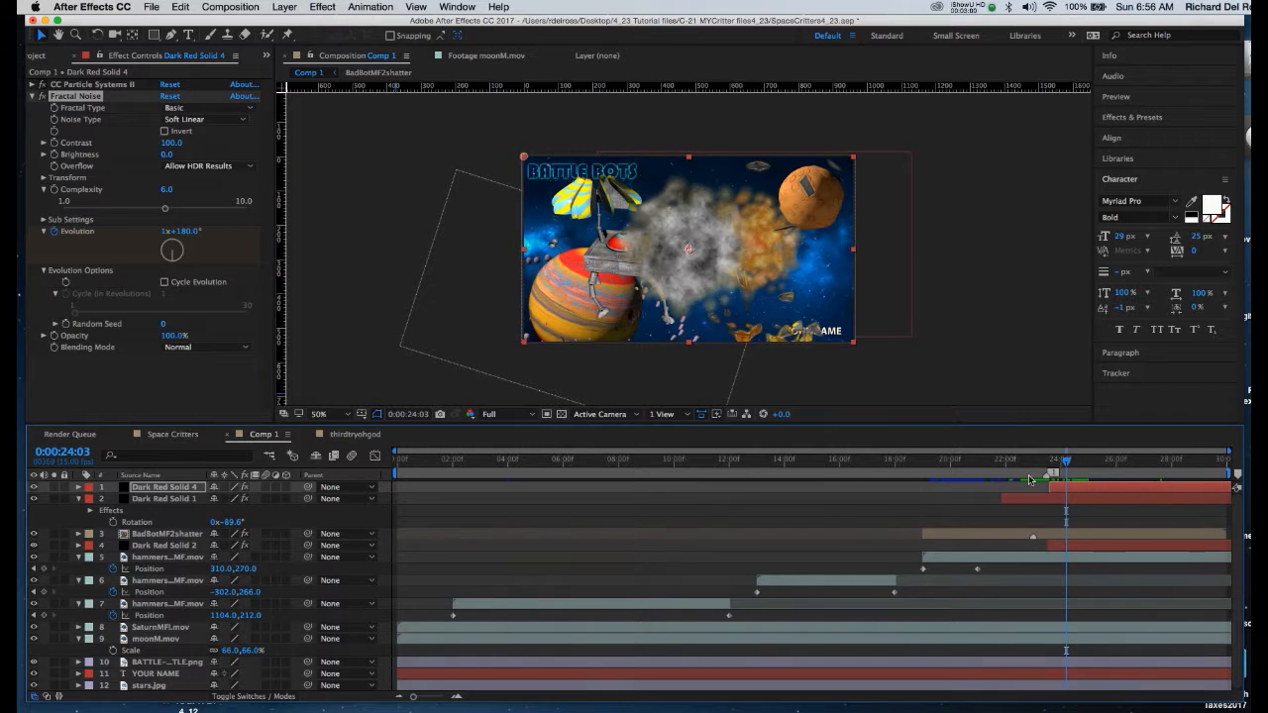
{"action": "left_click", "coordinate": [34, 546]}
{"action": "mouse_move", "coordinate": [1072, 459]}
{"action": "left_mouse_down"}
{"action": "mouse_move", "coordinate": [1044, 464]}
{"action": "mouse_move", "coordinate": [1102, 478]}
{"action": "mouse_move", "coordinate": [1066, 474]}
{"action": "left_mouse_up"}
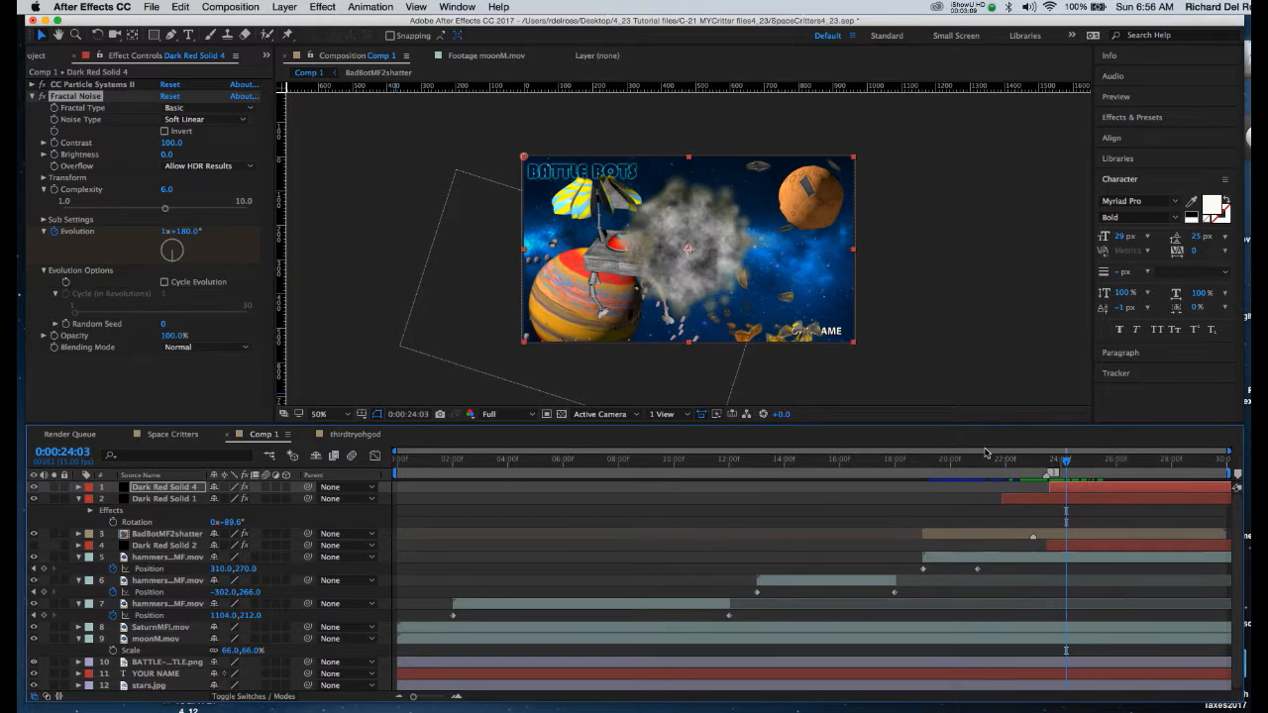
Set the CC Particle Systems II Resistance to 27.8 and check the smoke's spread at several points along the timeline.
{"action": "left_click", "coordinate": [31, 96]}
{"action": "left_click", "coordinate": [32, 85]}
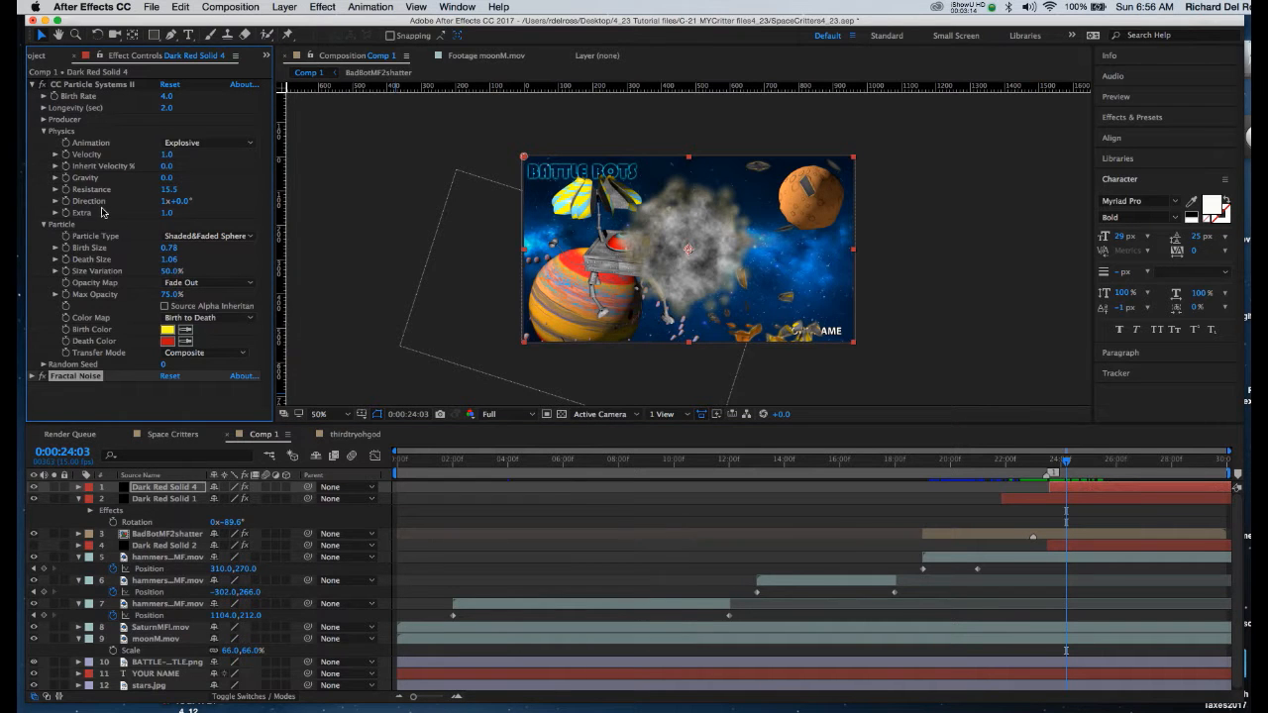
{"action": "left_click_drag", "start_coordinate": [169, 189], "coordinate": [348, 223]}
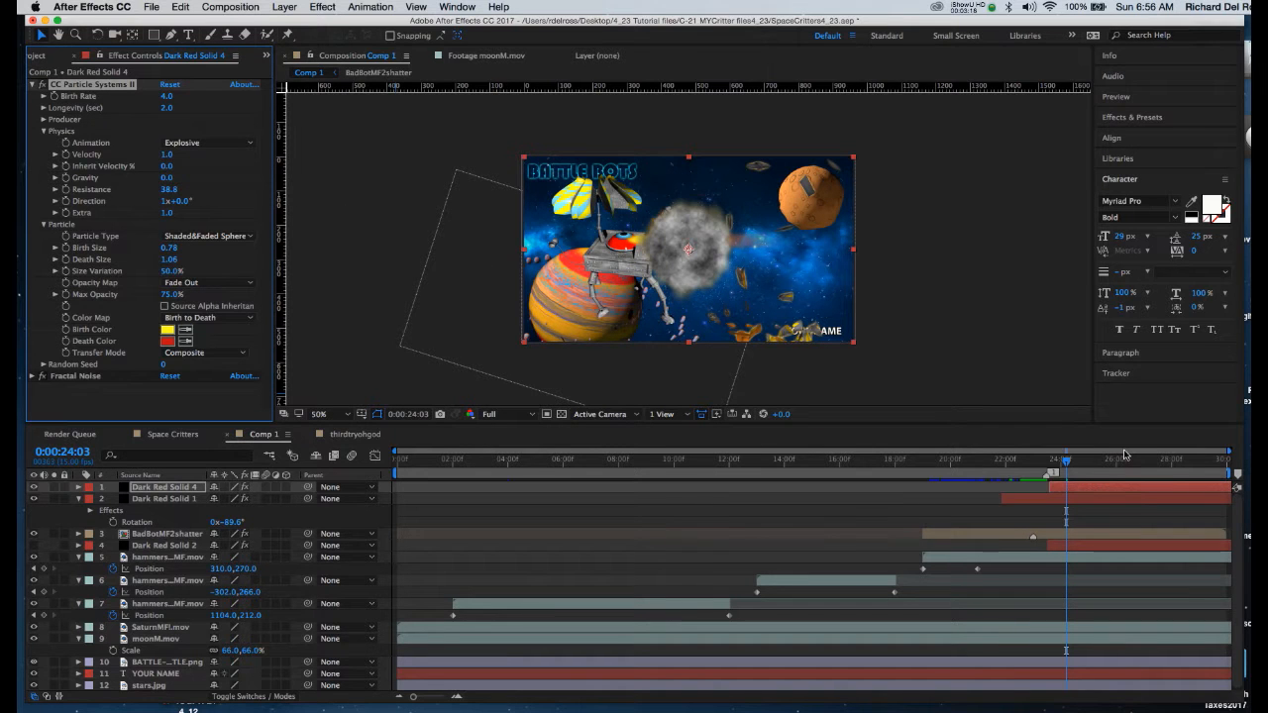
{"action": "left_click_drag", "start_coordinate": [1067, 466], "coordinate": [1129, 470]}
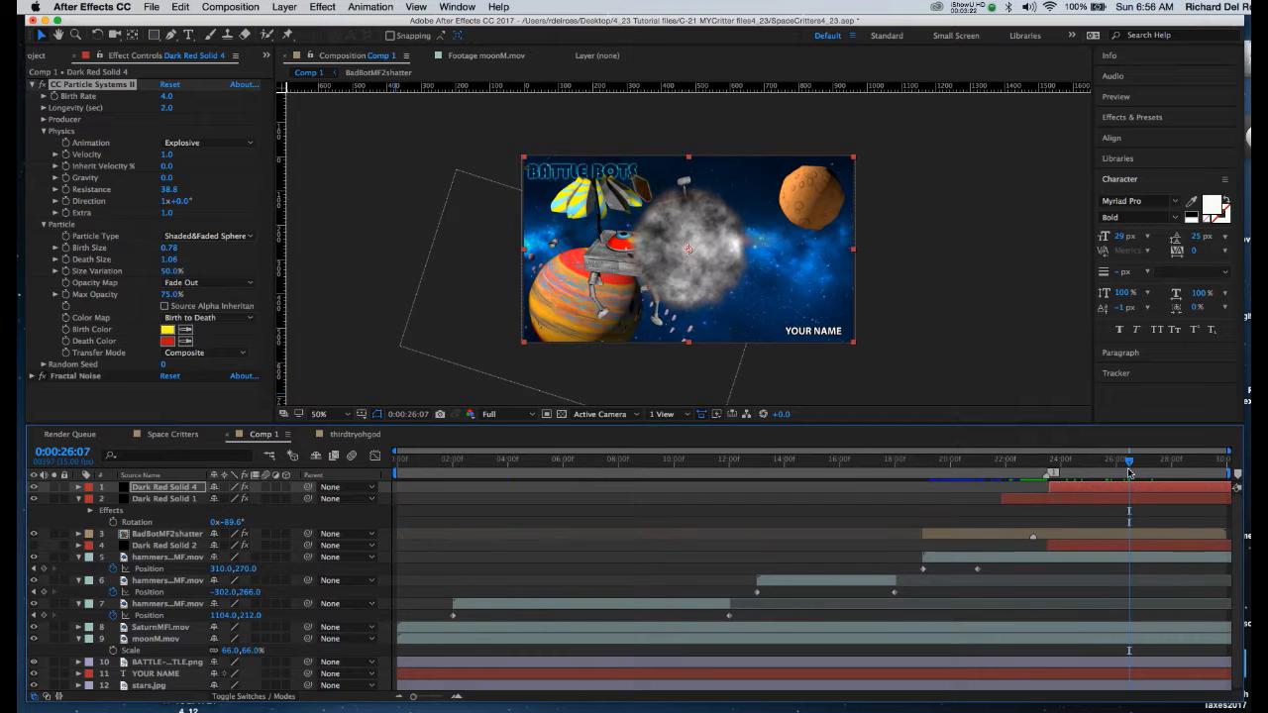
{"action": "left_click", "coordinate": [165, 189]}
{"action": "left_click_drag", "start_coordinate": [165, 188], "coordinate": [87, 187]}
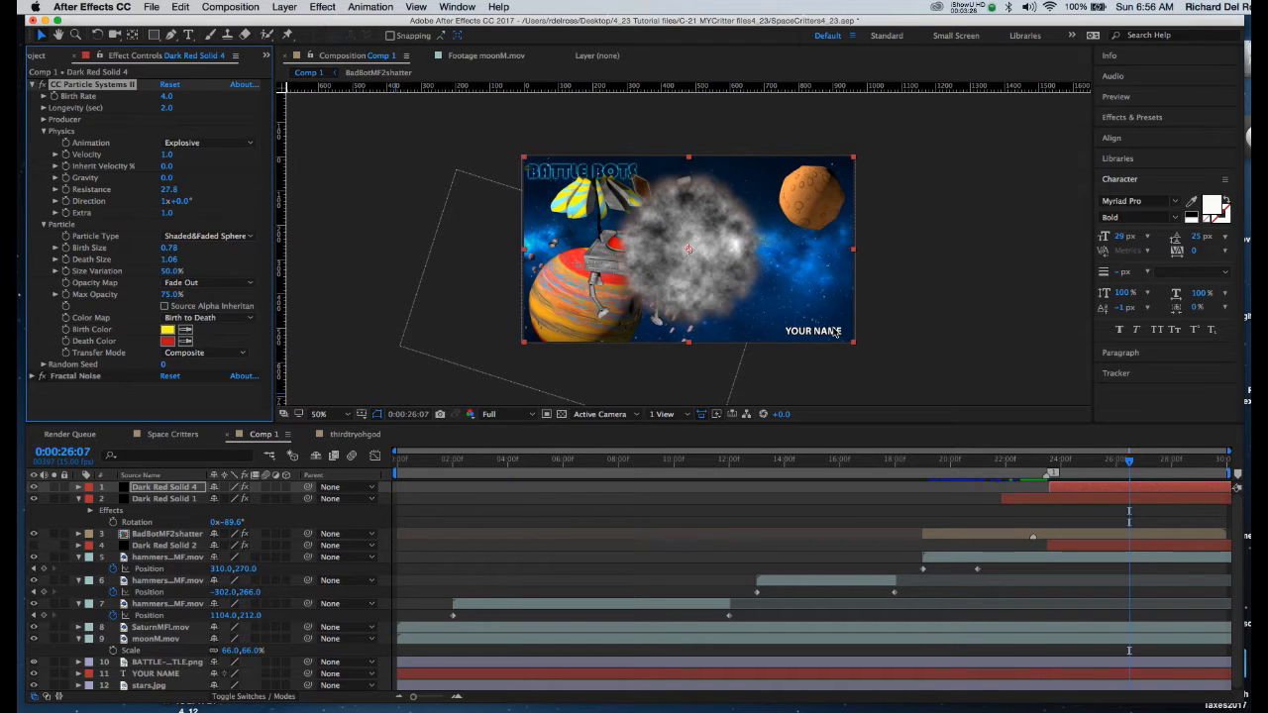
{"action": "left_click", "coordinate": [1046, 462]}
{"action": "left_click_drag", "start_coordinate": [1048, 466], "coordinate": [1102, 467]}
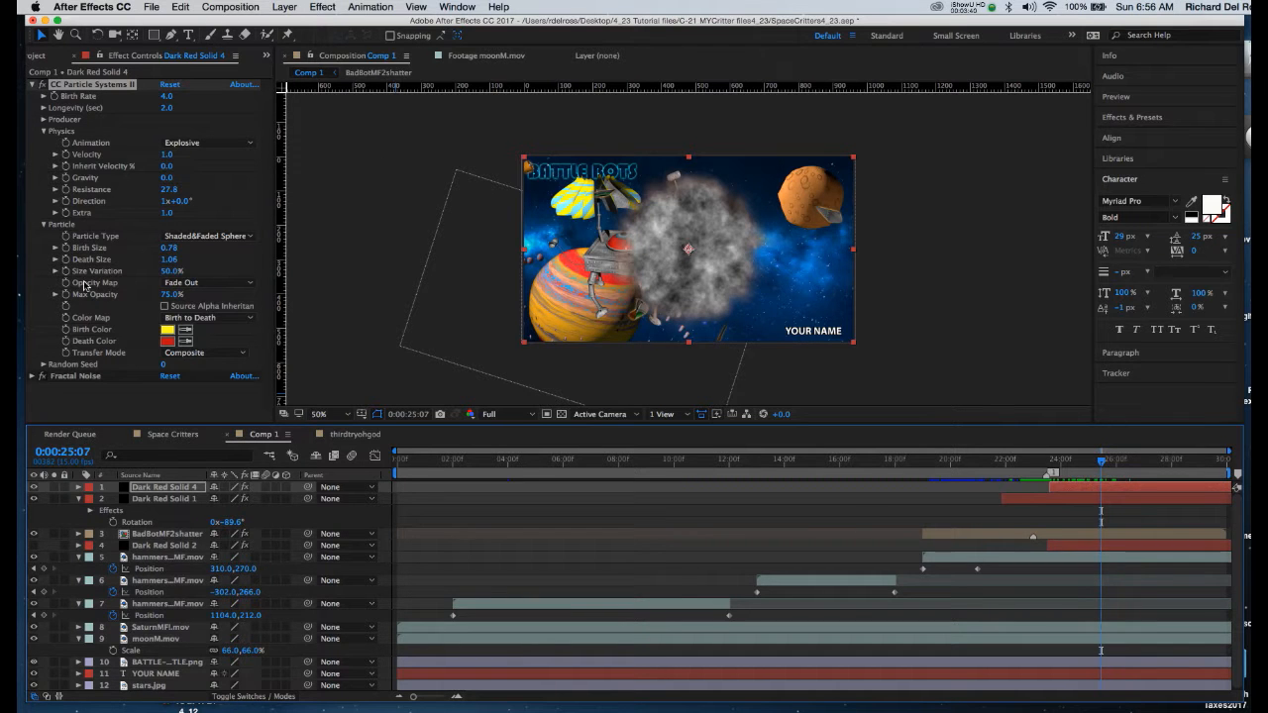
Collapse the particle settings and add the Tritone color correction effect to the smoke solid.
{"action": "left_click", "coordinate": [43, 132]}
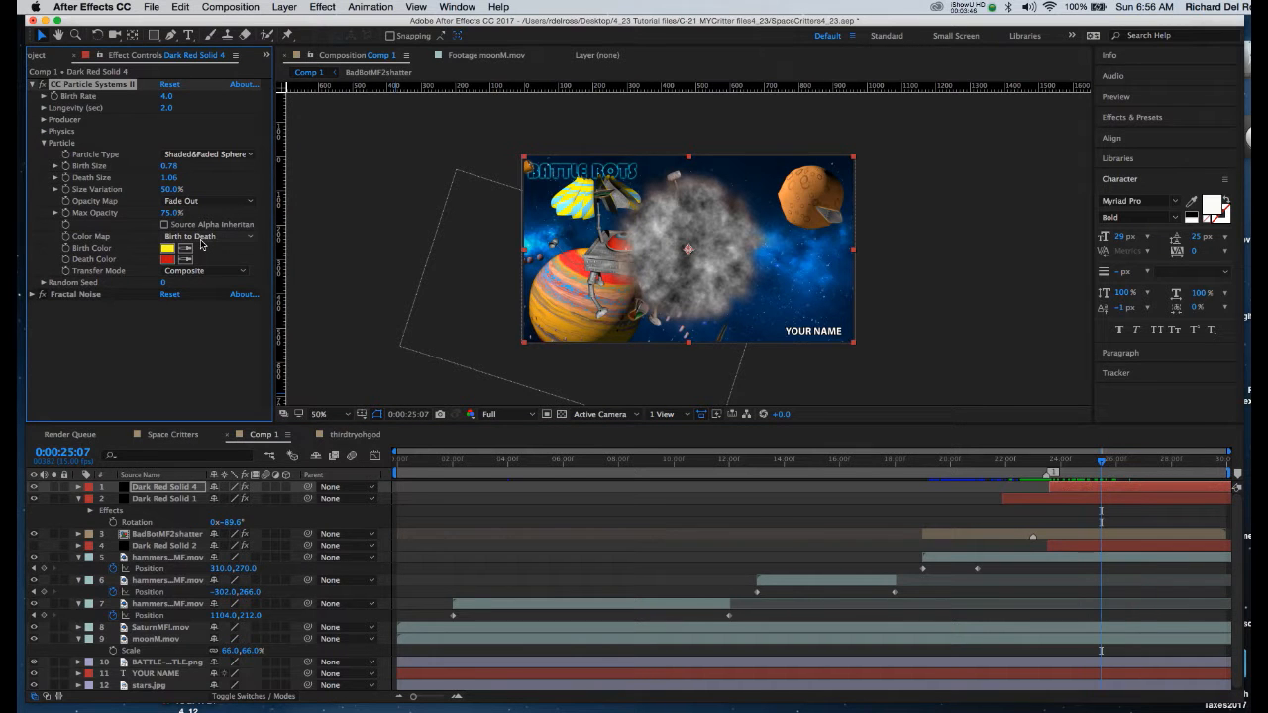
{"action": "left_click", "coordinate": [35, 85]}
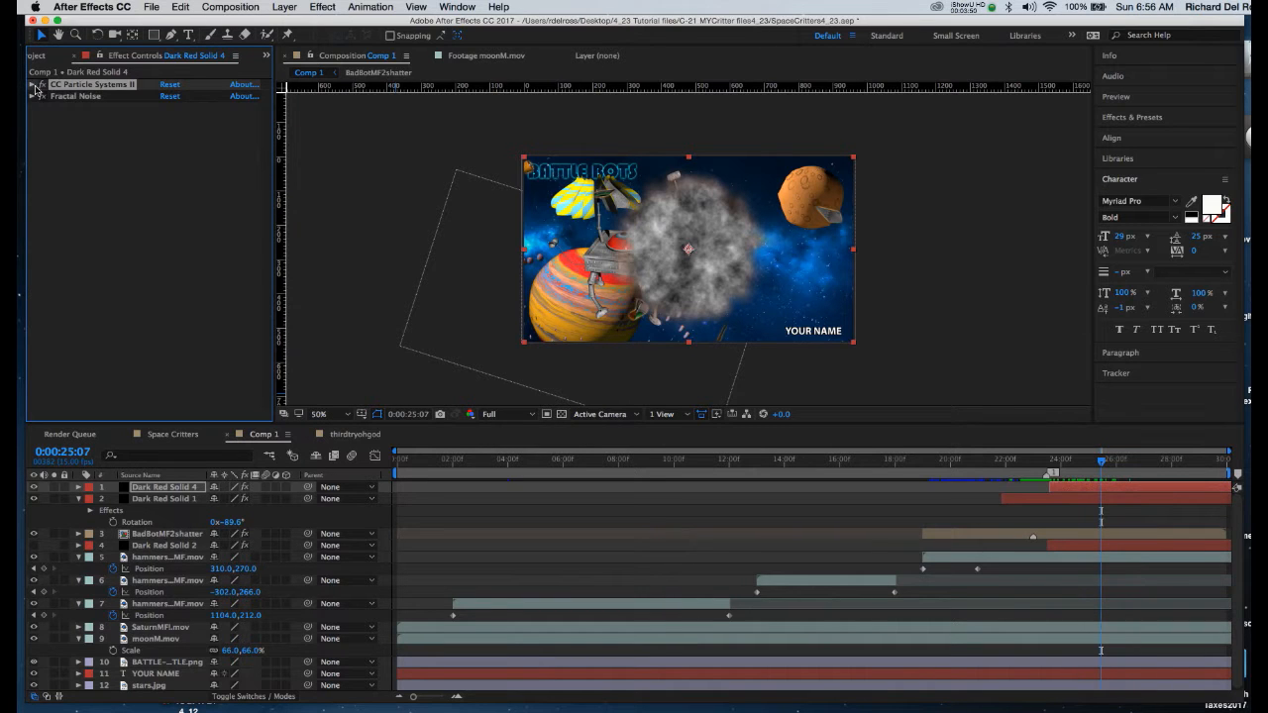
{"action": "left_click", "coordinate": [317, 8]}
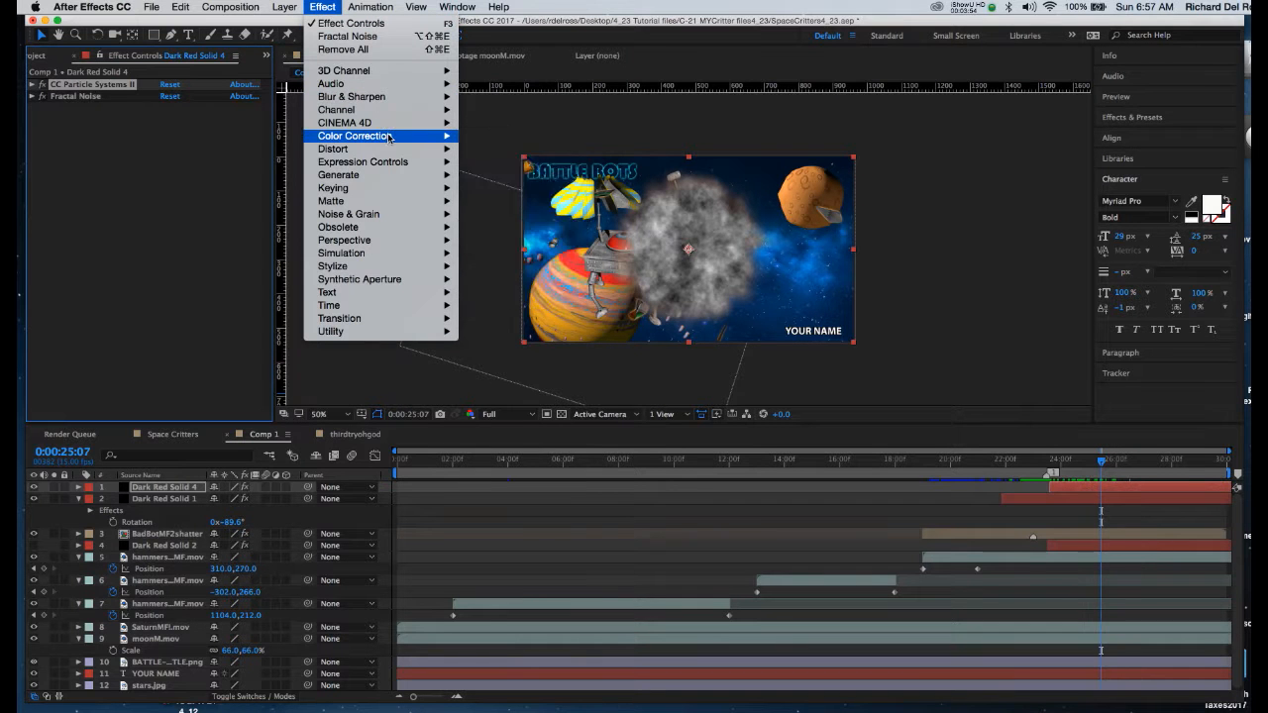
{"action": "mouse_move", "coordinate": [390, 138]}
{"action": "left_click", "coordinate": [548, 554]}
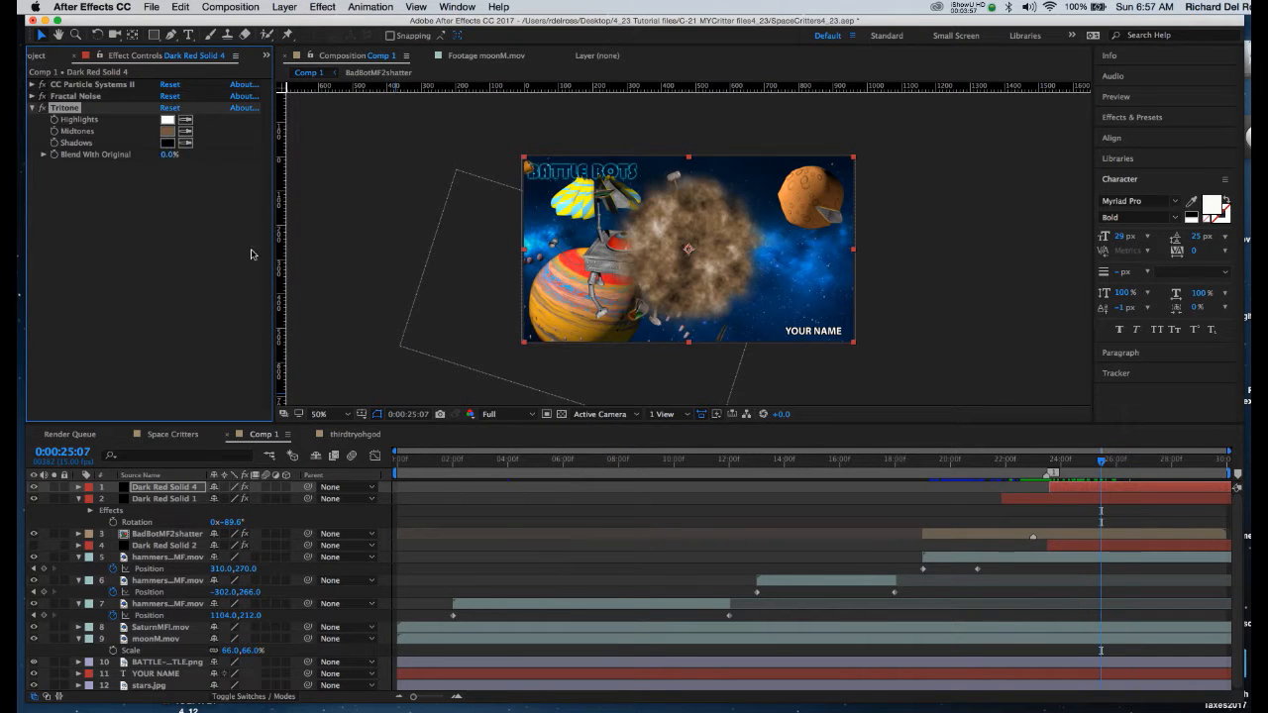
Set the Tritone Midtones color to a bright, saturated orange with a hue of about 26°.
{"action": "left_click", "coordinate": [168, 132]}
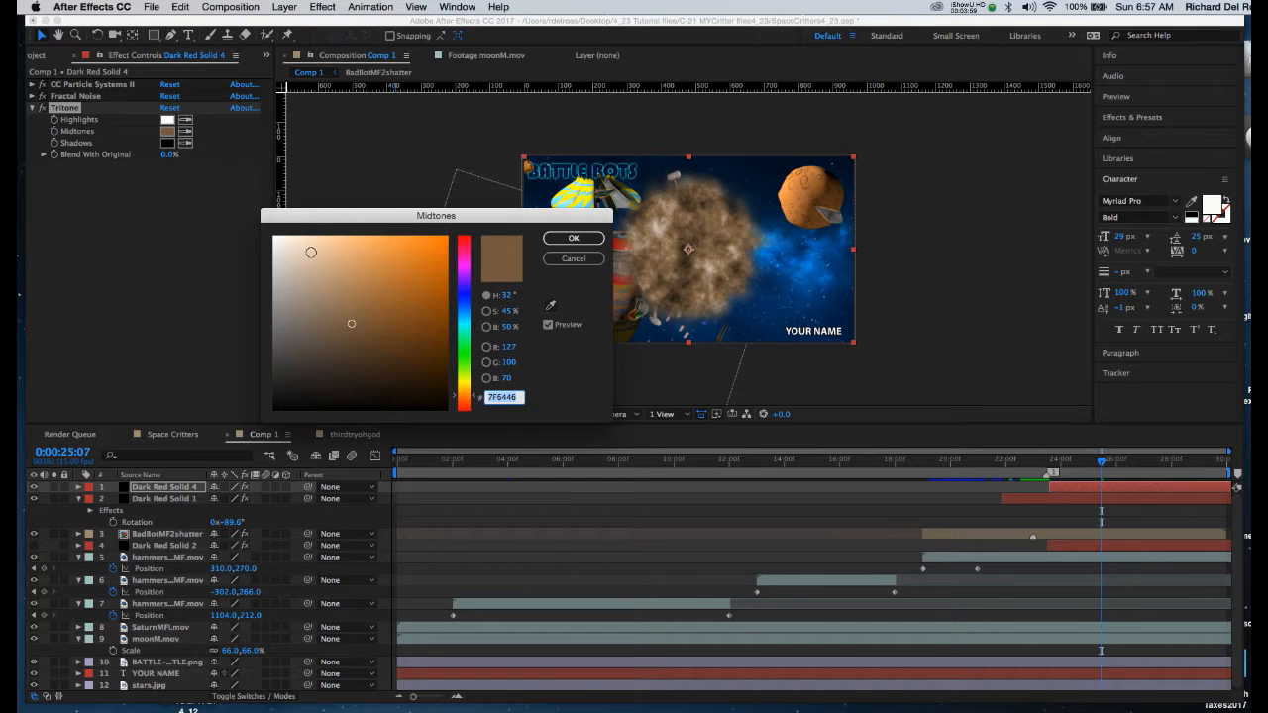
{"action": "left_click", "coordinate": [465, 393]}
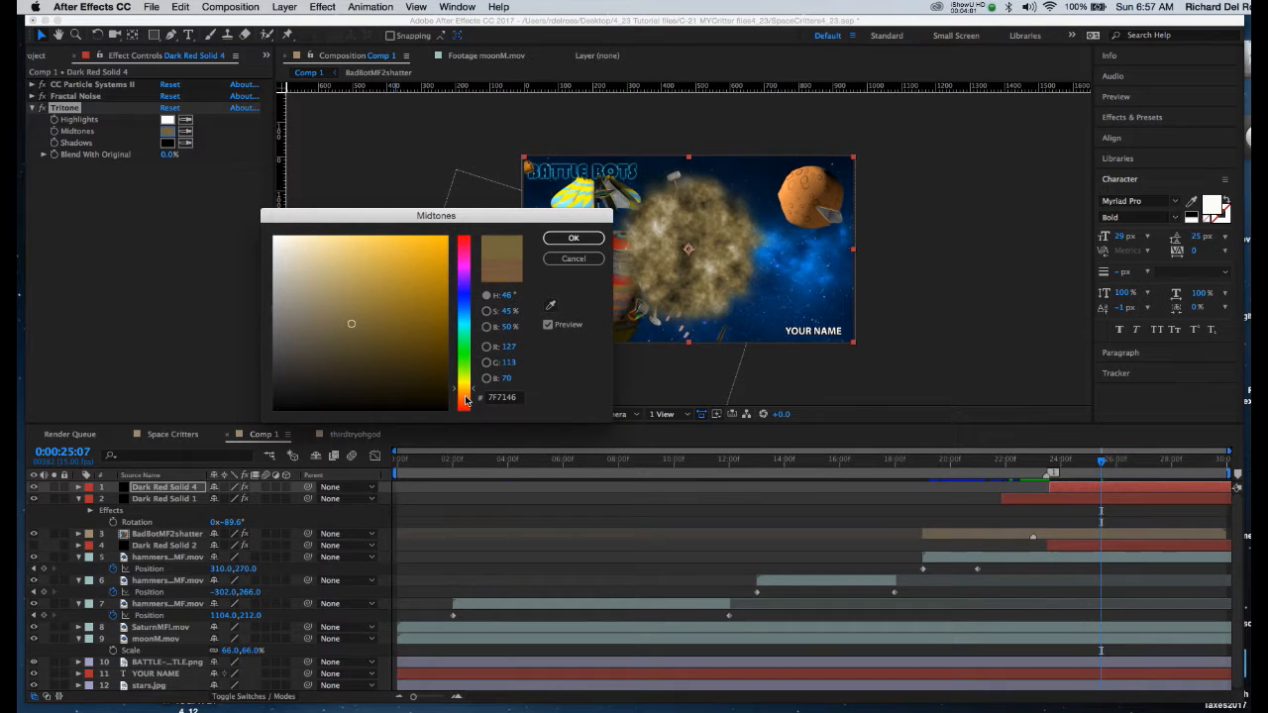
{"action": "left_click", "coordinate": [464, 397]}
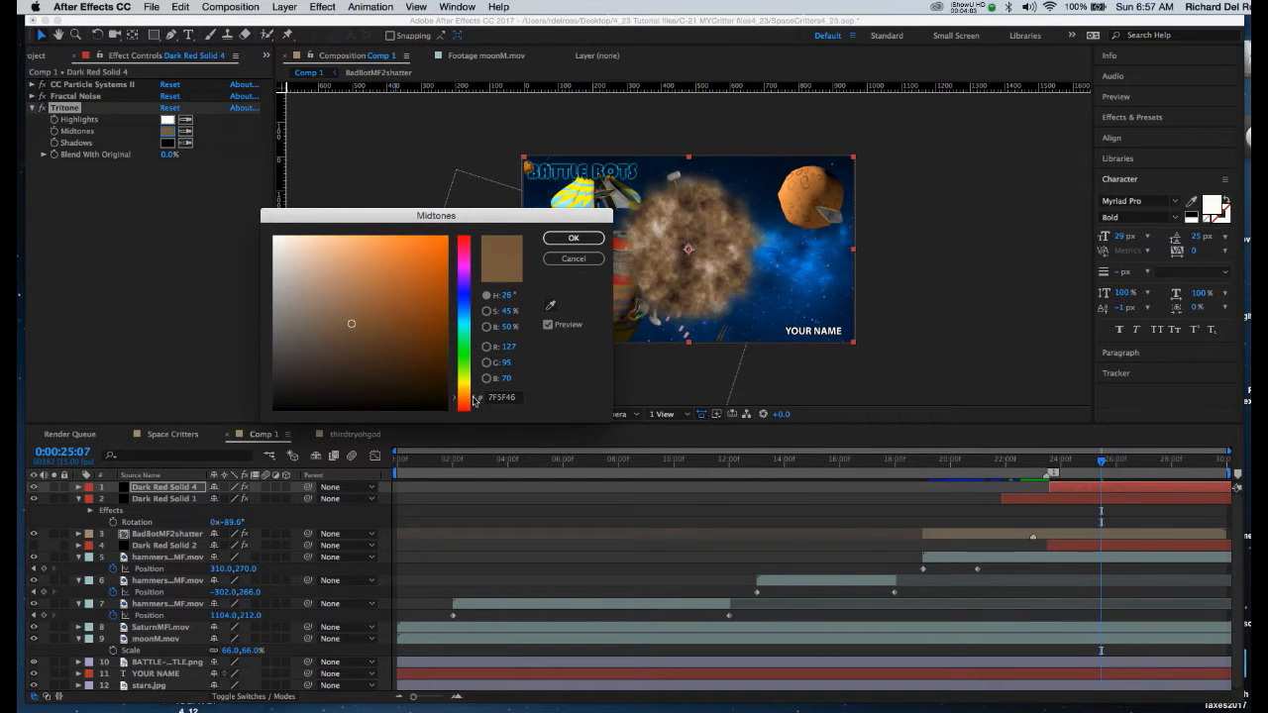
{"action": "left_click", "coordinate": [423, 248]}
{"action": "left_click", "coordinate": [572, 238]}
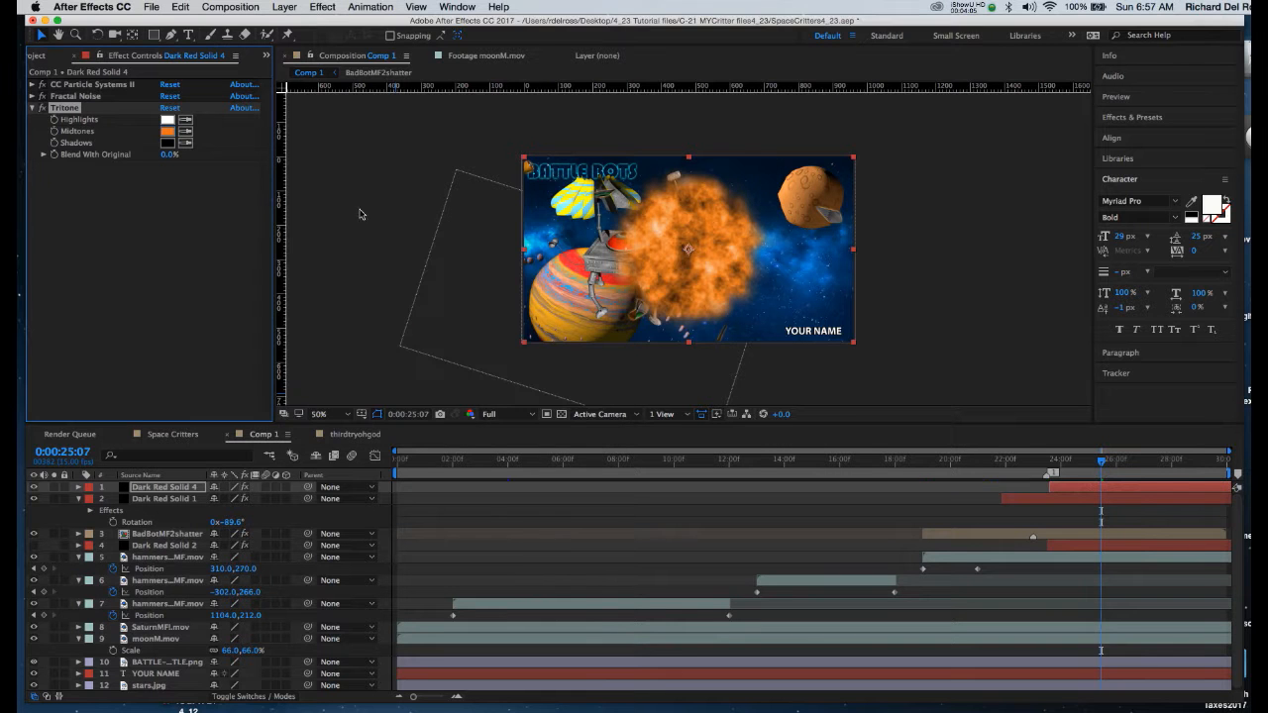
Set the Tritone Shadows color to the dark reddish brown 4F2121.
{"action": "left_click", "coordinate": [168, 142]}
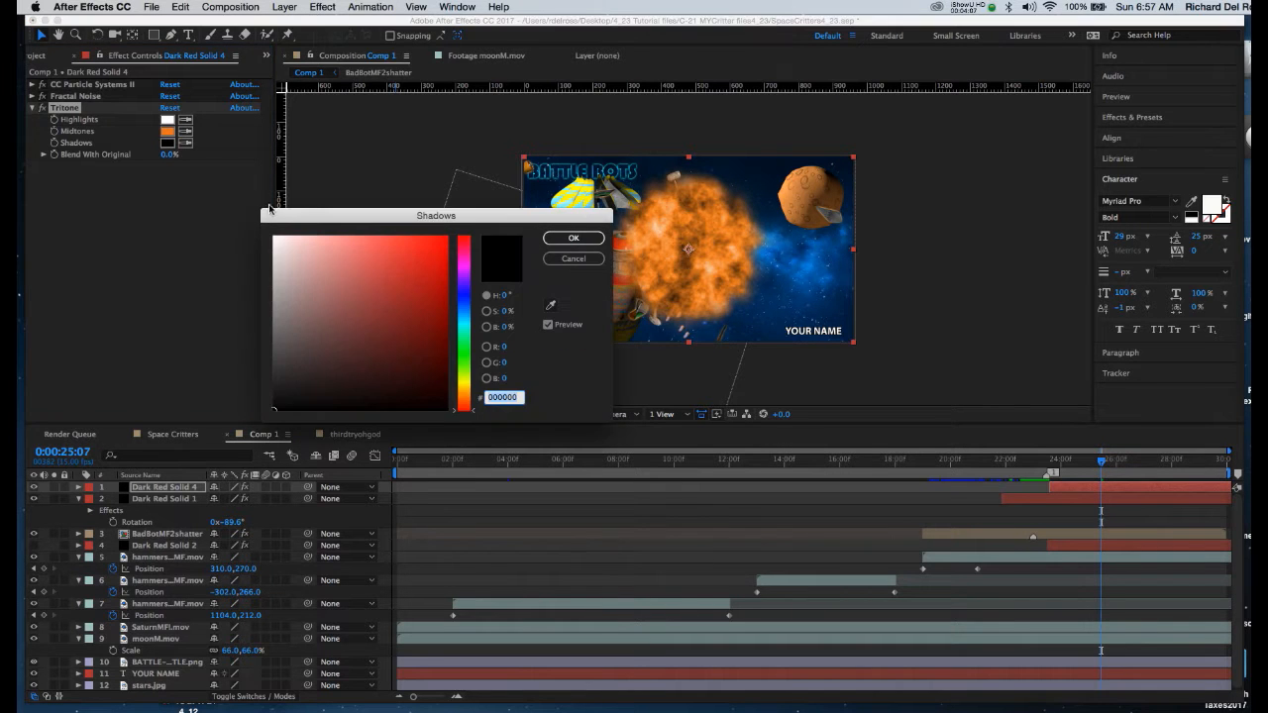
{"action": "mouse_move", "coordinate": [436, 363]}
{"action": "left_mouse_down"}
{"action": "mouse_move", "coordinate": [419, 326]}
{"action": "mouse_move", "coordinate": [430, 343]}
{"action": "mouse_move", "coordinate": [375, 357]}
{"action": "left_mouse_up"}
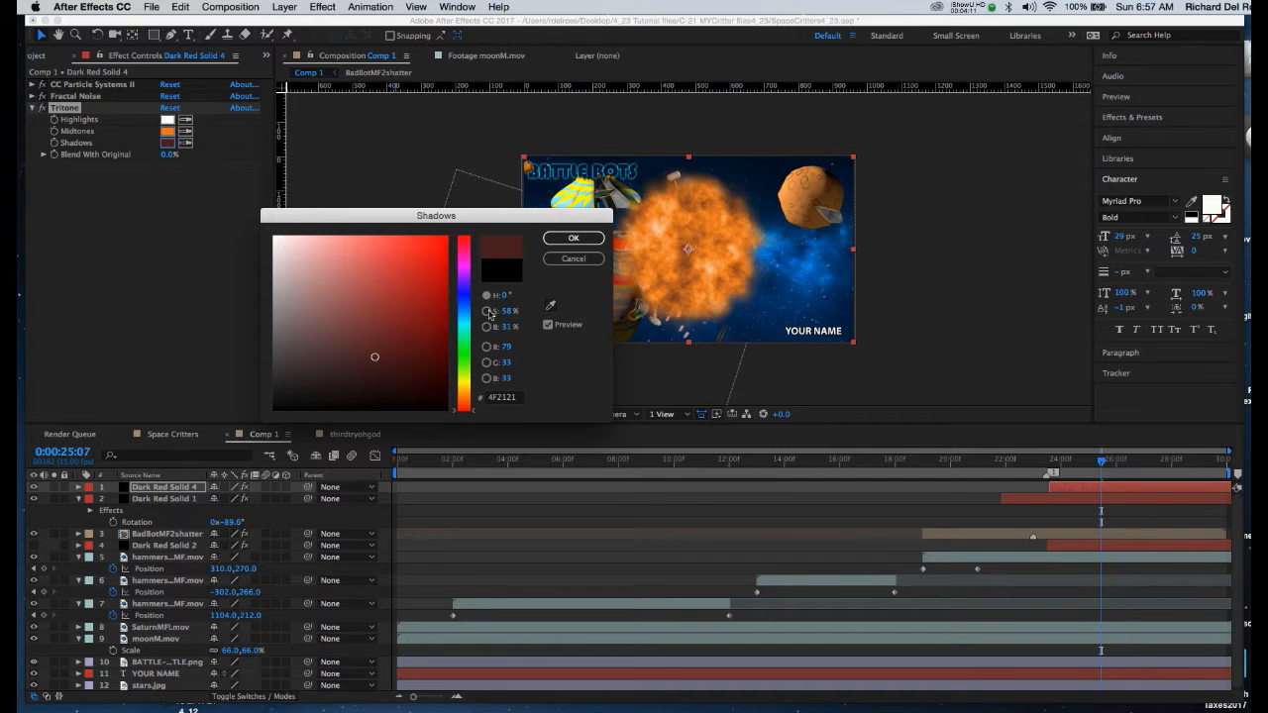
{"action": "left_click", "coordinate": [573, 238]}
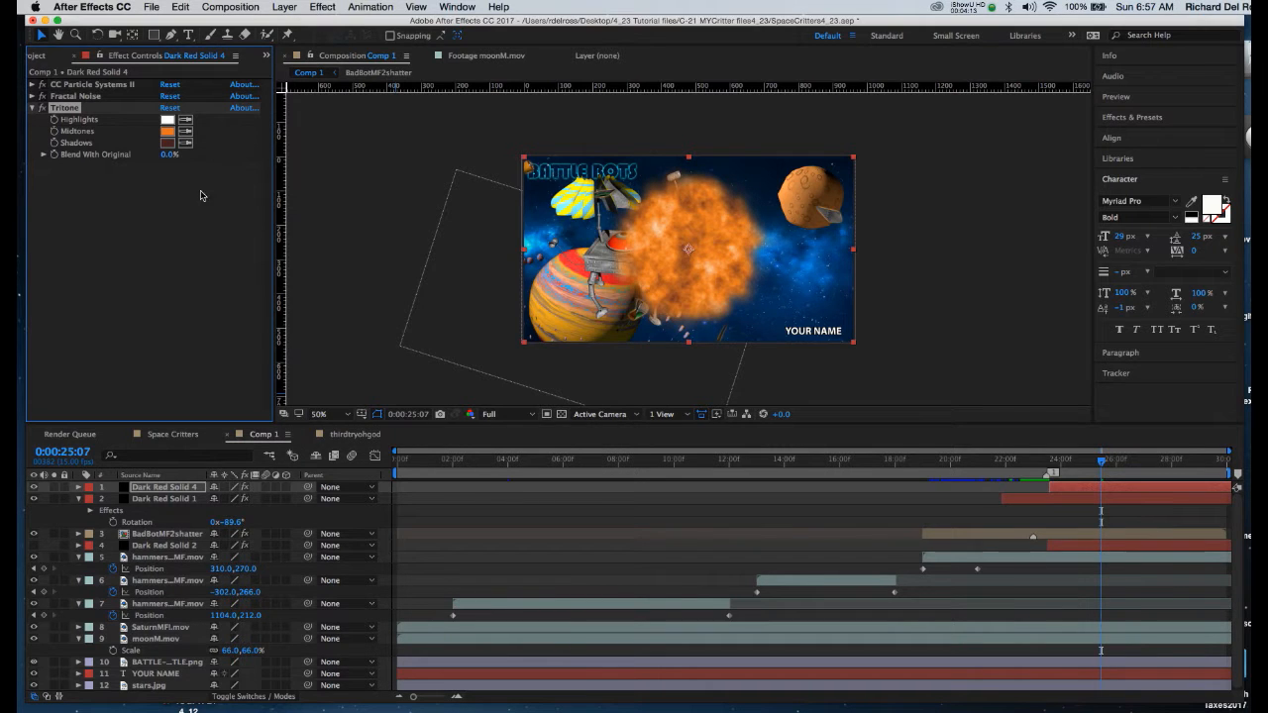
Mute the Tritone Midtones to a softer orange-brown with RGB values 187, 128, 79.
{"action": "left_click", "coordinate": [167, 132]}
{"action": "mouse_move", "coordinate": [353, 285]}
{"action": "left_mouse_down"}
{"action": "mouse_move", "coordinate": [351, 274]}
{"action": "mouse_move", "coordinate": [375, 283]}
{"action": "left_mouse_up"}
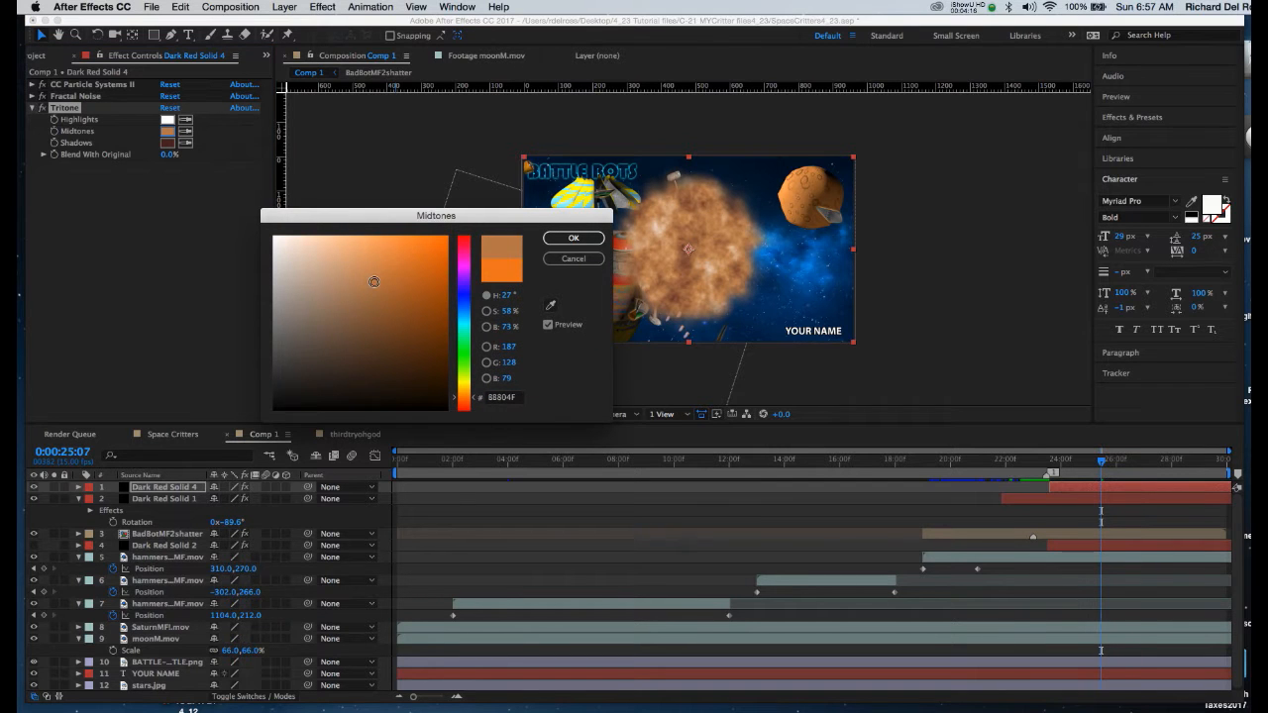
{"action": "left_click", "coordinate": [572, 239]}
Place the explosion over the shattering robot at the end of the beam and shift its layer to start slightly earlier, just before 0:00:23:07.
{"action": "left_click_drag", "start_coordinate": [1107, 457], "coordinate": [1060, 468]}
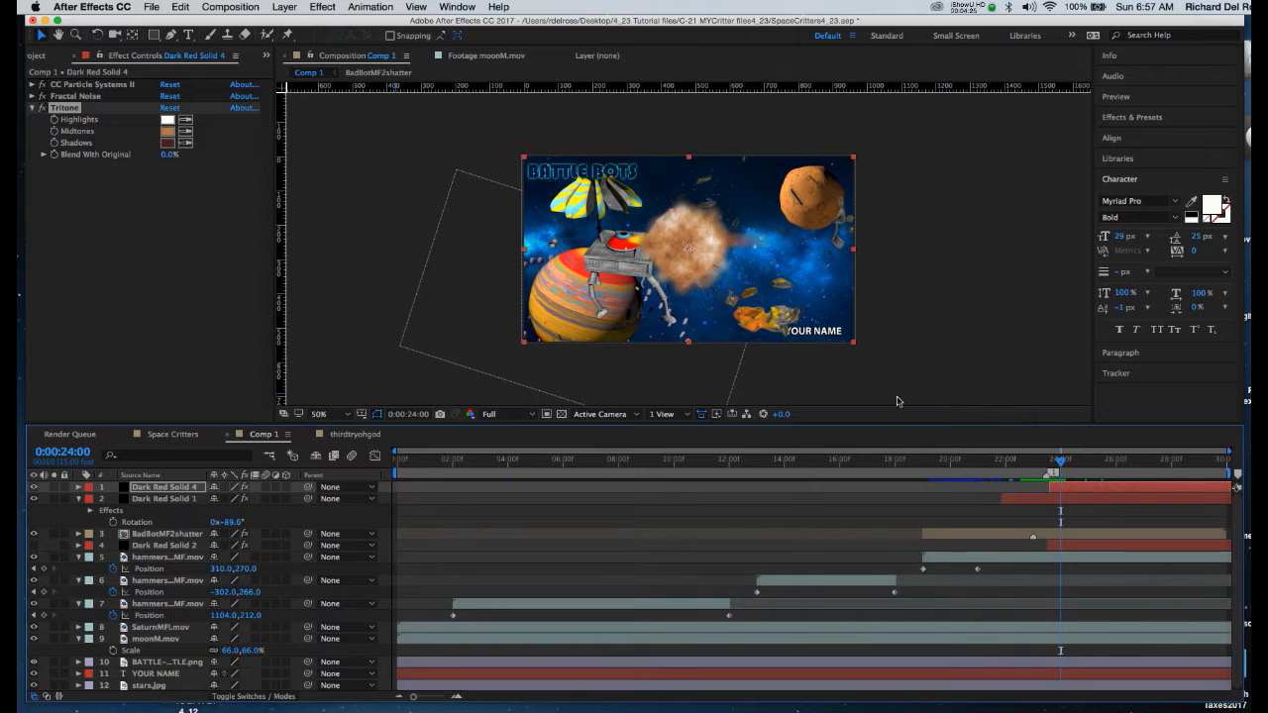
{"action": "left_click_drag", "start_coordinate": [705, 255], "coordinate": [777, 248]}
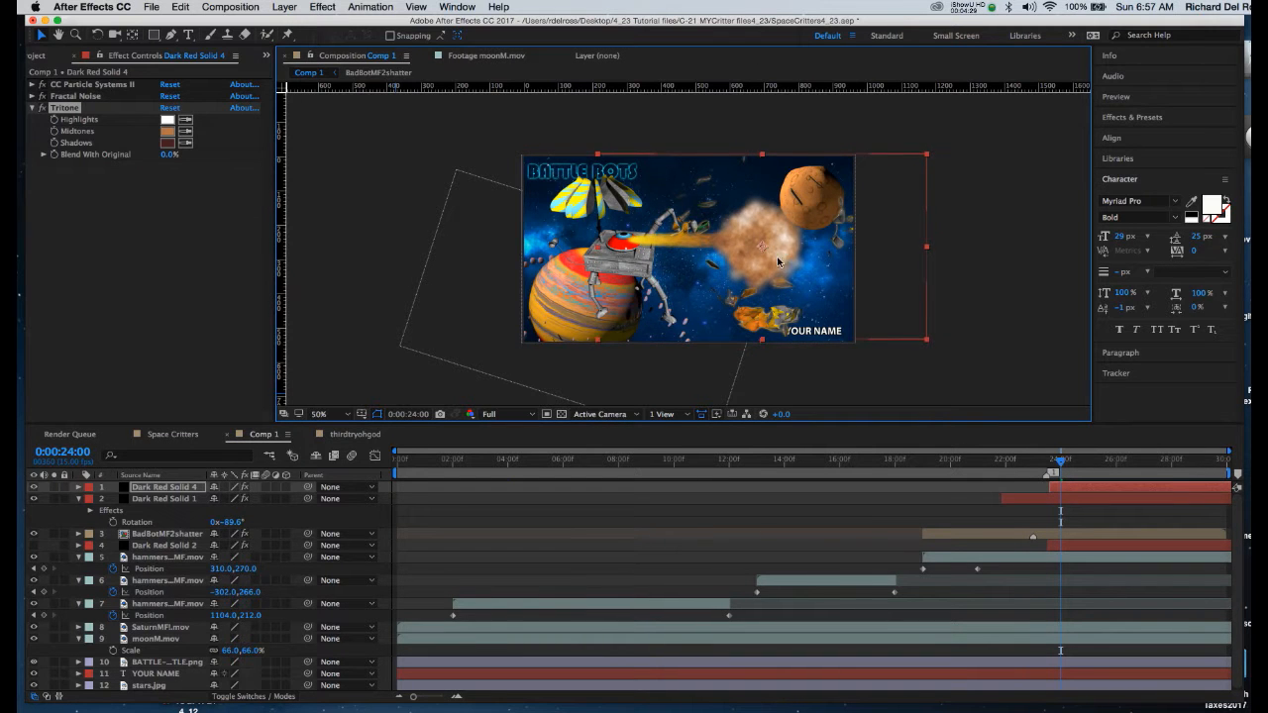
{"action": "mouse_move", "coordinate": [1063, 468]}
{"action": "left_mouse_down"}
{"action": "mouse_move", "coordinate": [1070, 477]}
{"action": "mouse_move", "coordinate": [1047, 470]}
{"action": "mouse_move", "coordinate": [1063, 490]}
{"action": "left_mouse_up"}
{"action": "left_click", "coordinate": [1072, 488]}
{"action": "left_click_drag", "start_coordinate": [768, 241], "coordinate": [768, 235]}
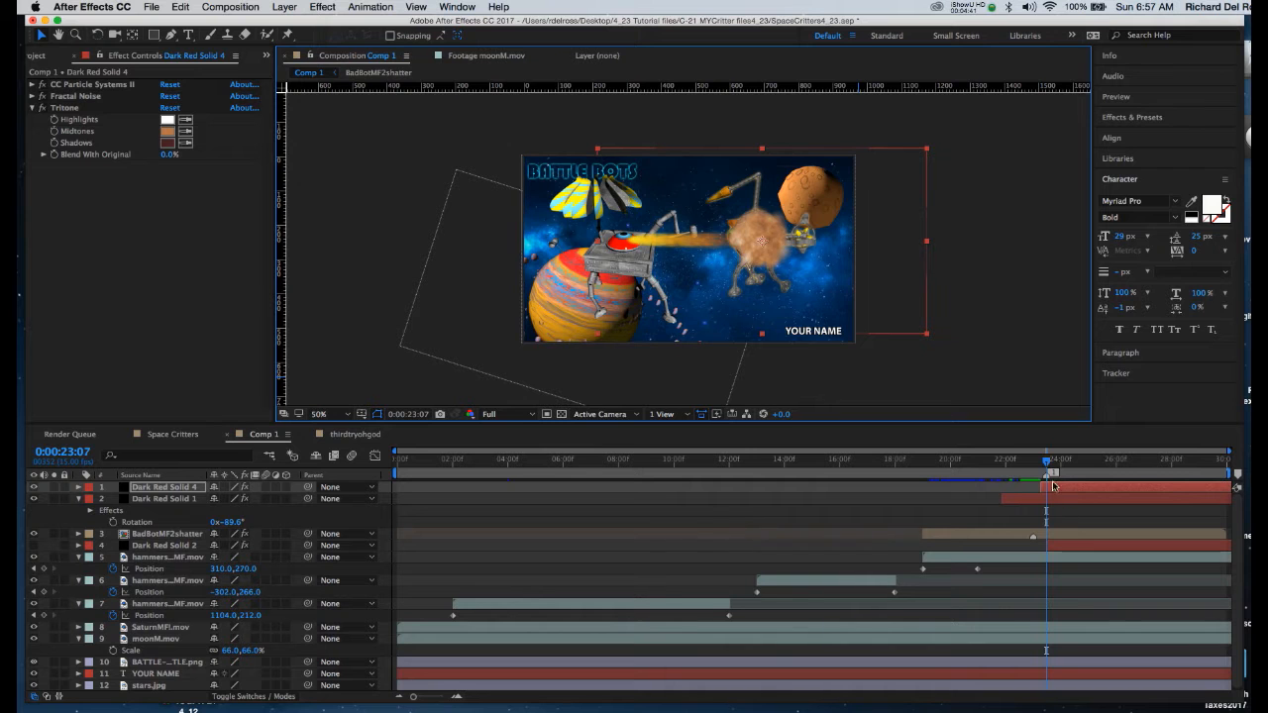
Scrub through the explosion and play a preview from 0:00:22:13 to check its timing against the shattering robot.
{"action": "left_click_drag", "start_coordinate": [1048, 462], "coordinate": [1070, 468]}
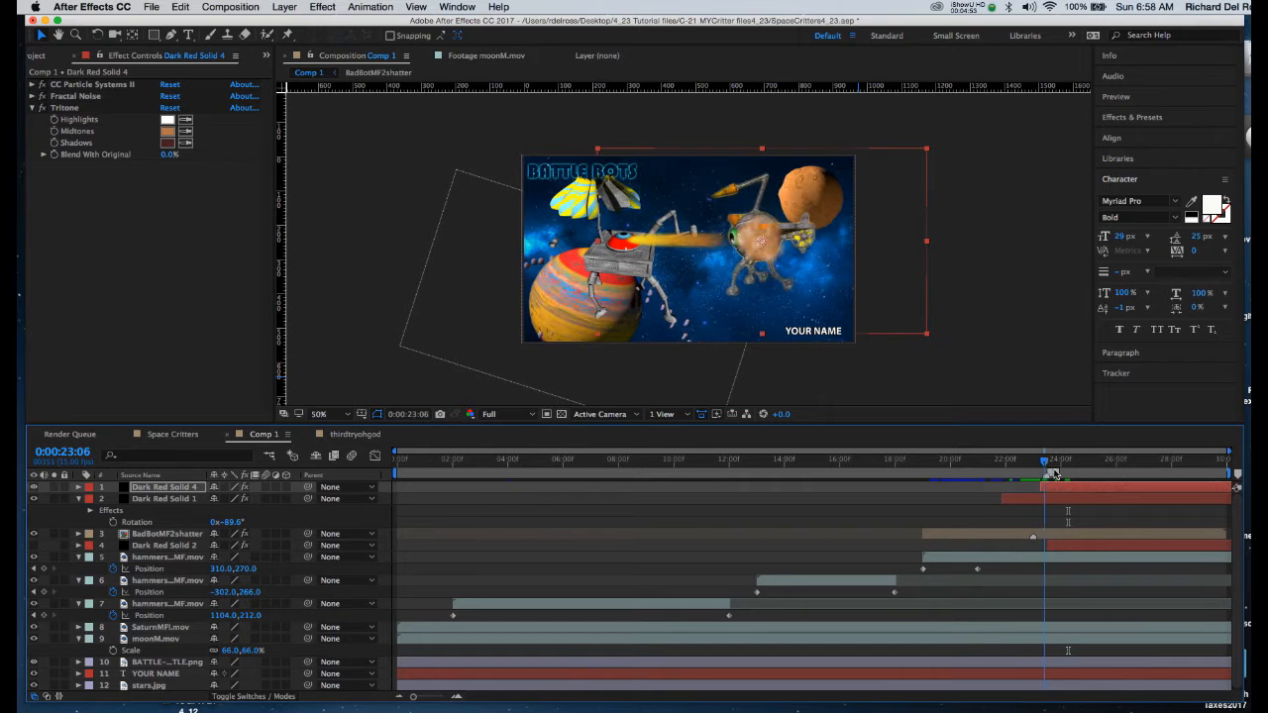
{"action": "left_click_drag", "start_coordinate": [1075, 474], "coordinate": [1029, 475]}
{"action": "key", "text": "space"}
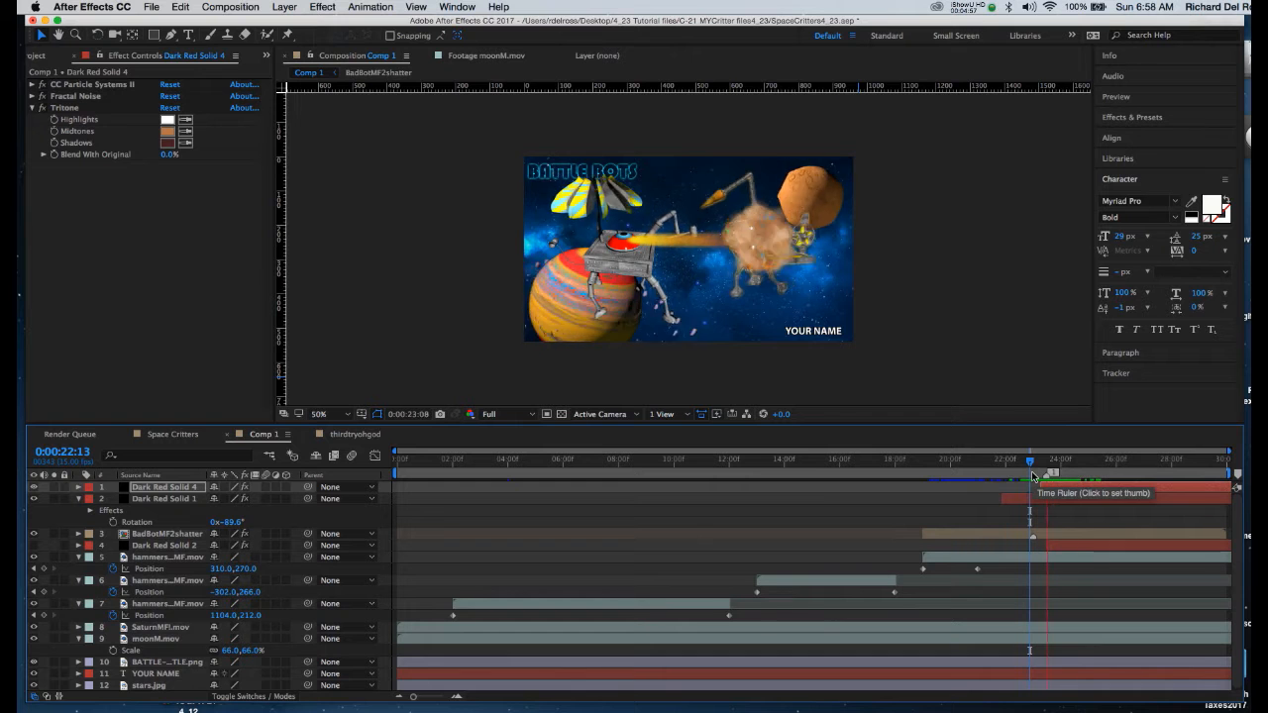